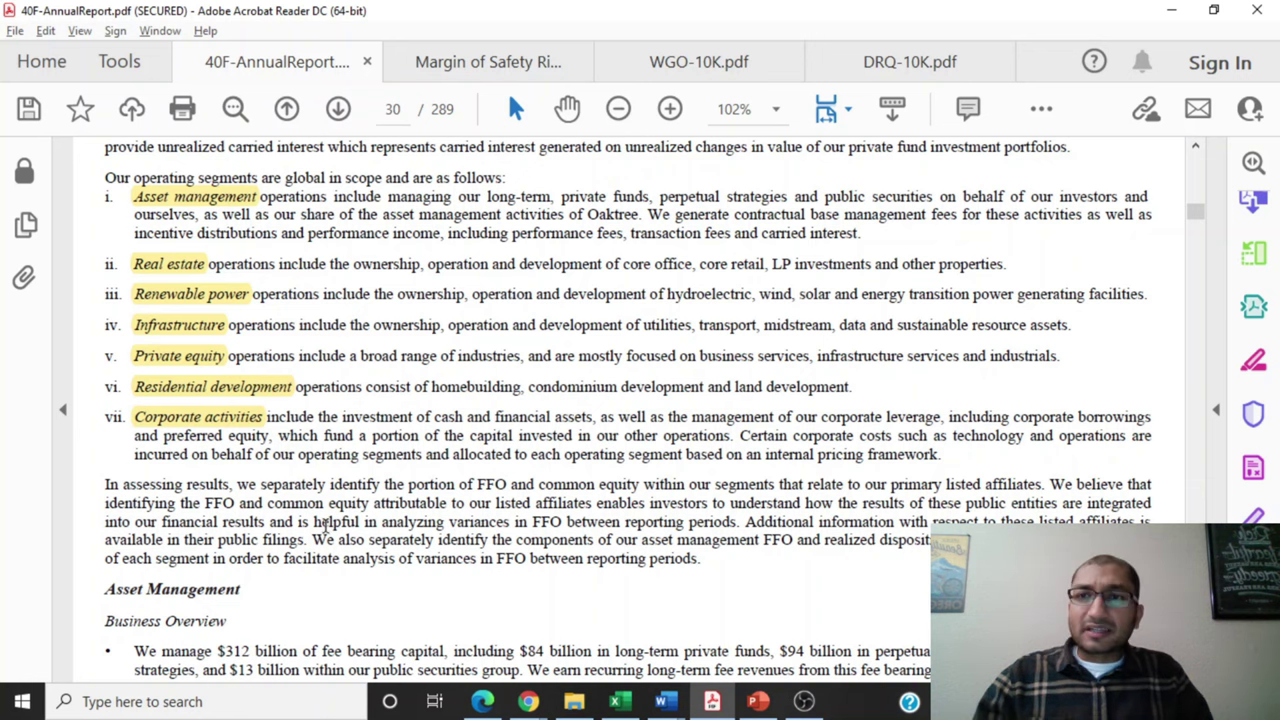
- Read the business overviews of the operating segments in the annual report, from Asset Management through Private Equity and Other
{"action": "scroll", "coordinate": [334, 520], "scroll_direction": "down", "scroll_amount": 10}
{"action": "scroll", "coordinate": [334, 520], "scroll_direction": "down", "scroll_amount": 20}
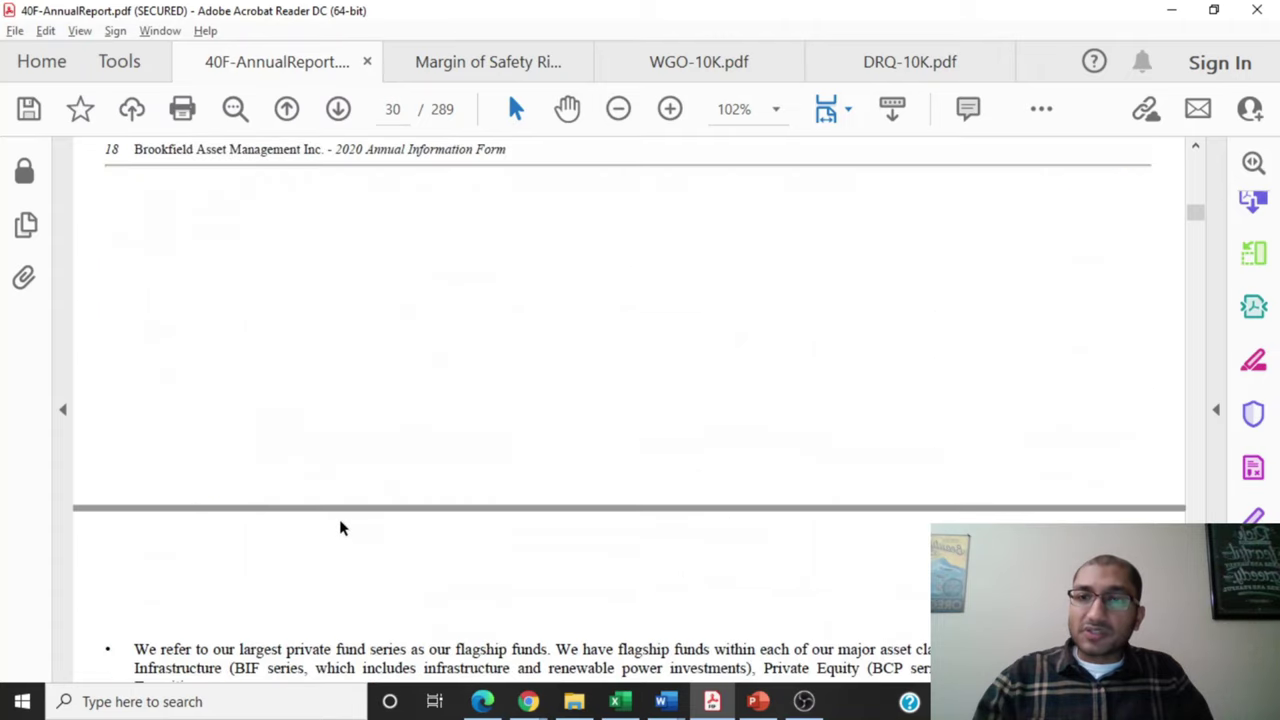
{"action": "scroll", "coordinate": [341, 519], "scroll_direction": "down", "scroll_amount": 4}
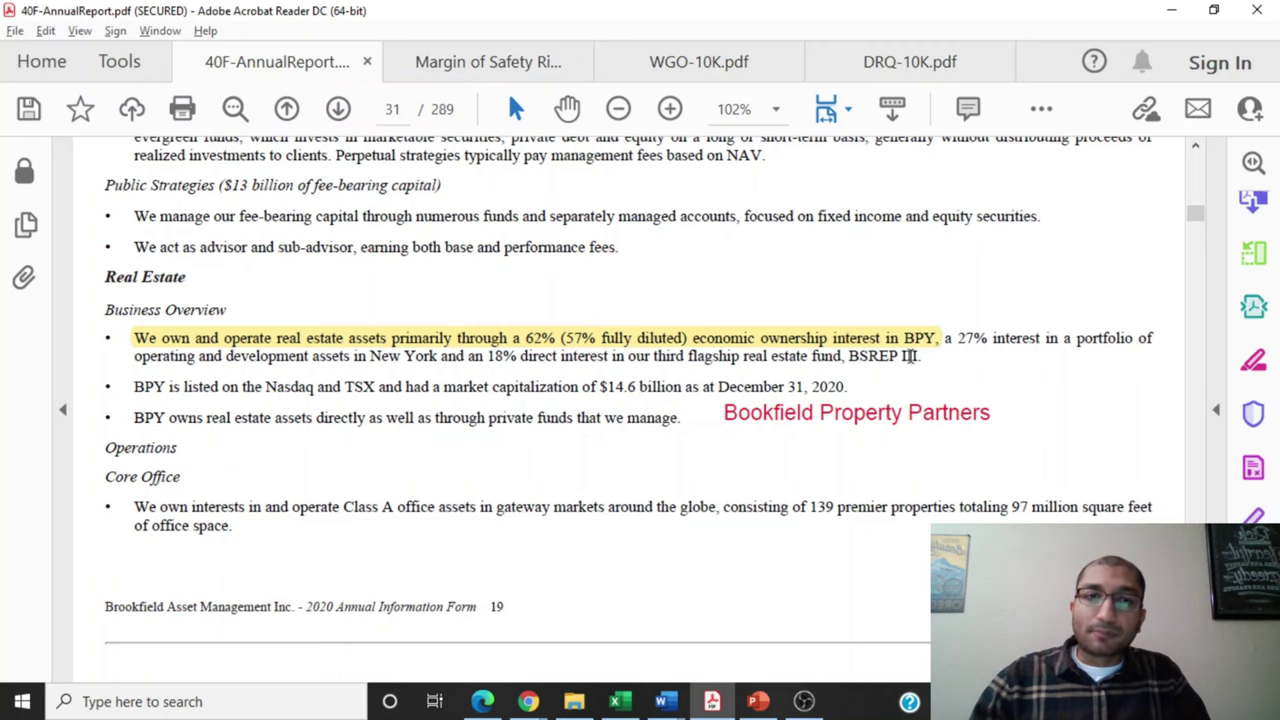
{"action": "scroll", "coordinate": [947, 423], "scroll_direction": "down", "scroll_amount": 10}
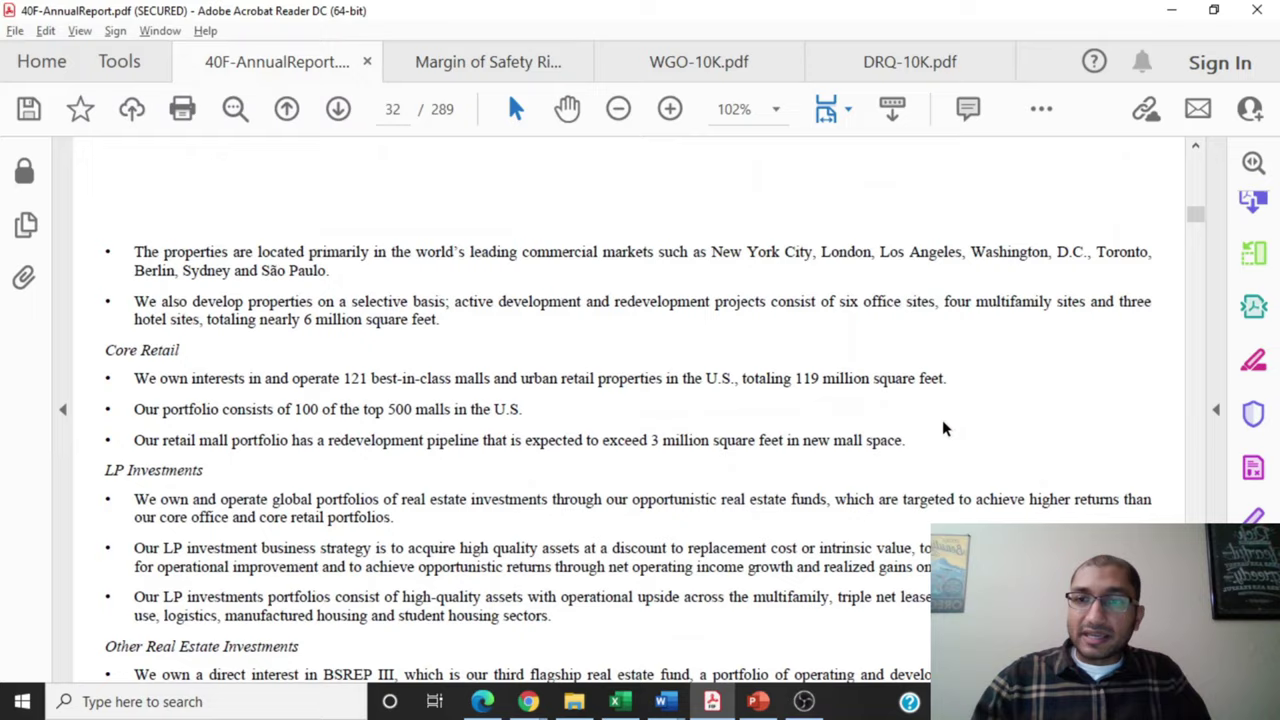
{"action": "scroll", "coordinate": [947, 423], "scroll_direction": "down", "scroll_amount": 3}
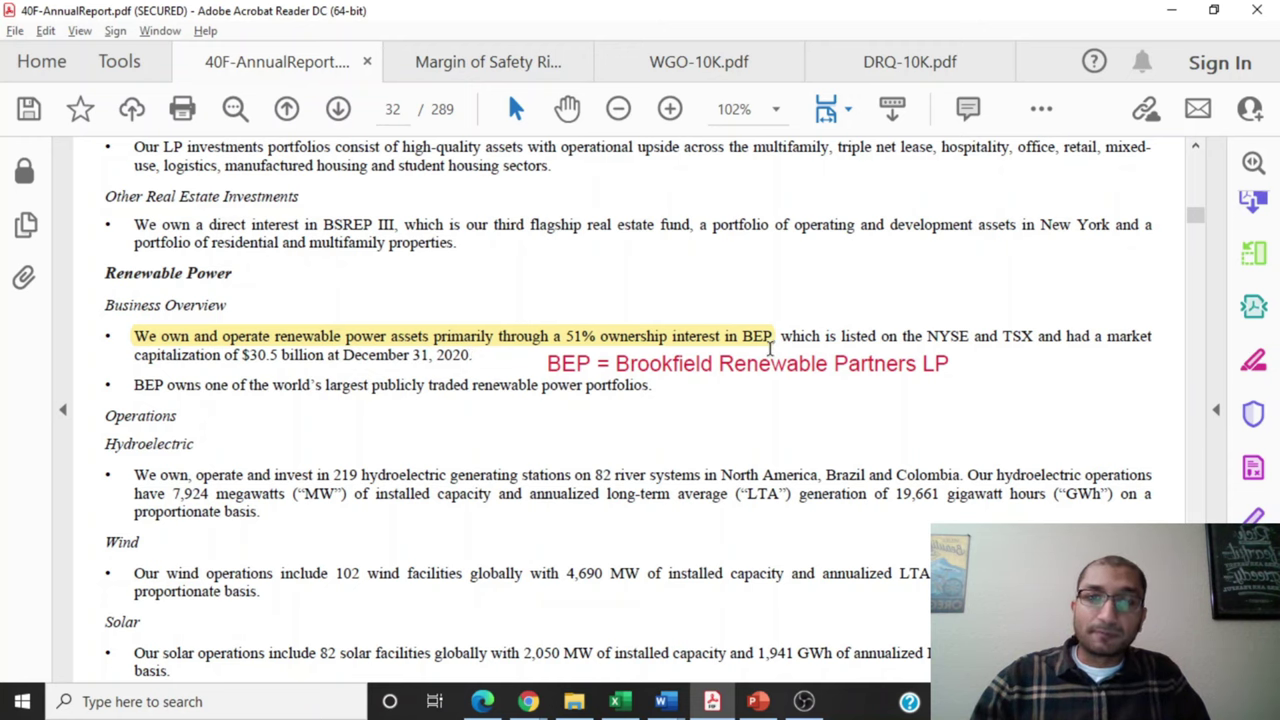
{"action": "scroll", "coordinate": [705, 384], "scroll_direction": "down", "scroll_amount": 10}
{"action": "scroll", "coordinate": [705, 384], "scroll_direction": "down", "scroll_amount": 8}
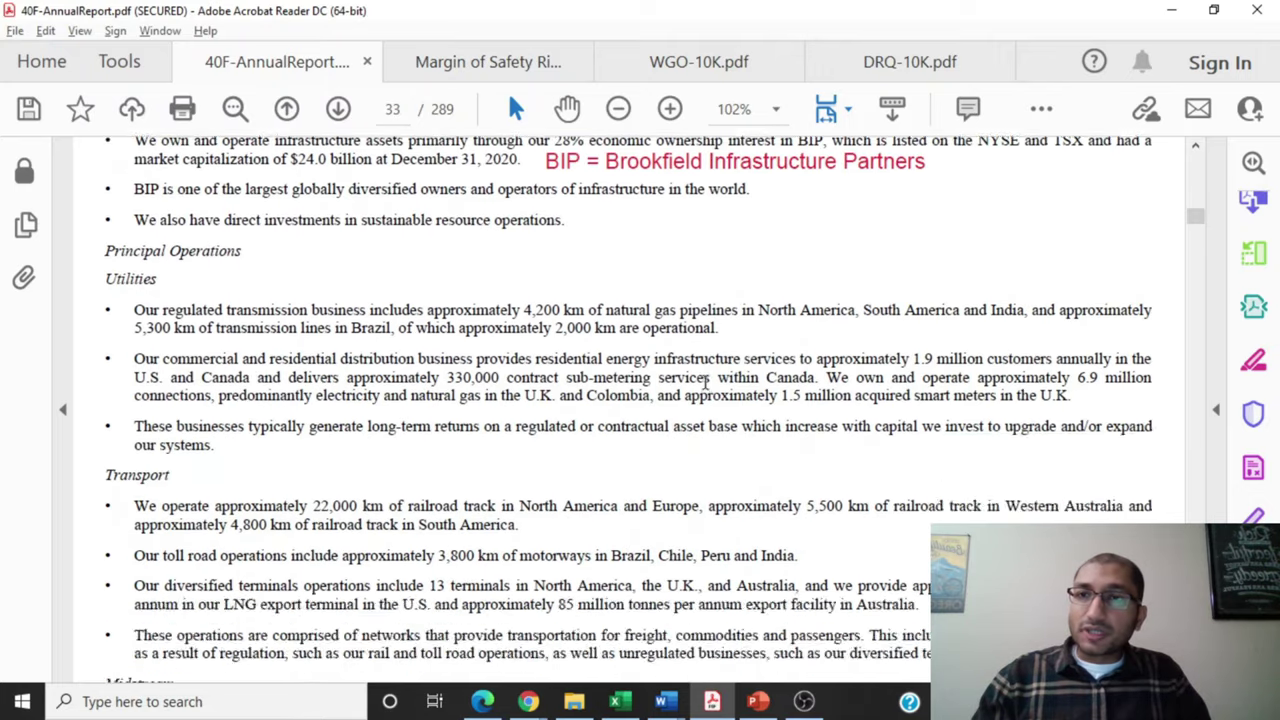
{"action": "scroll", "coordinate": [700, 386], "scroll_direction": "up", "scroll_amount": 5}
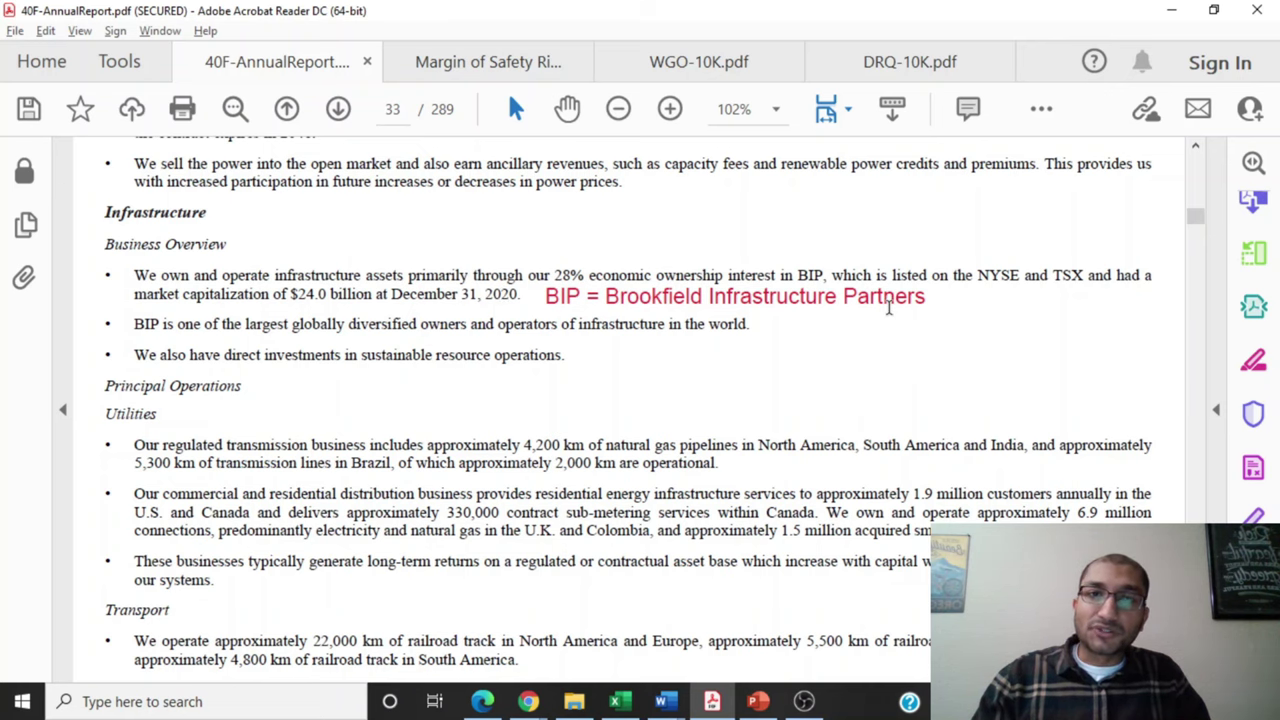
{"action": "scroll", "coordinate": [700, 315], "scroll_direction": "down", "scroll_amount": 15}
{"action": "scroll", "coordinate": [664, 316], "scroll_direction": "down", "scroll_amount": 4}
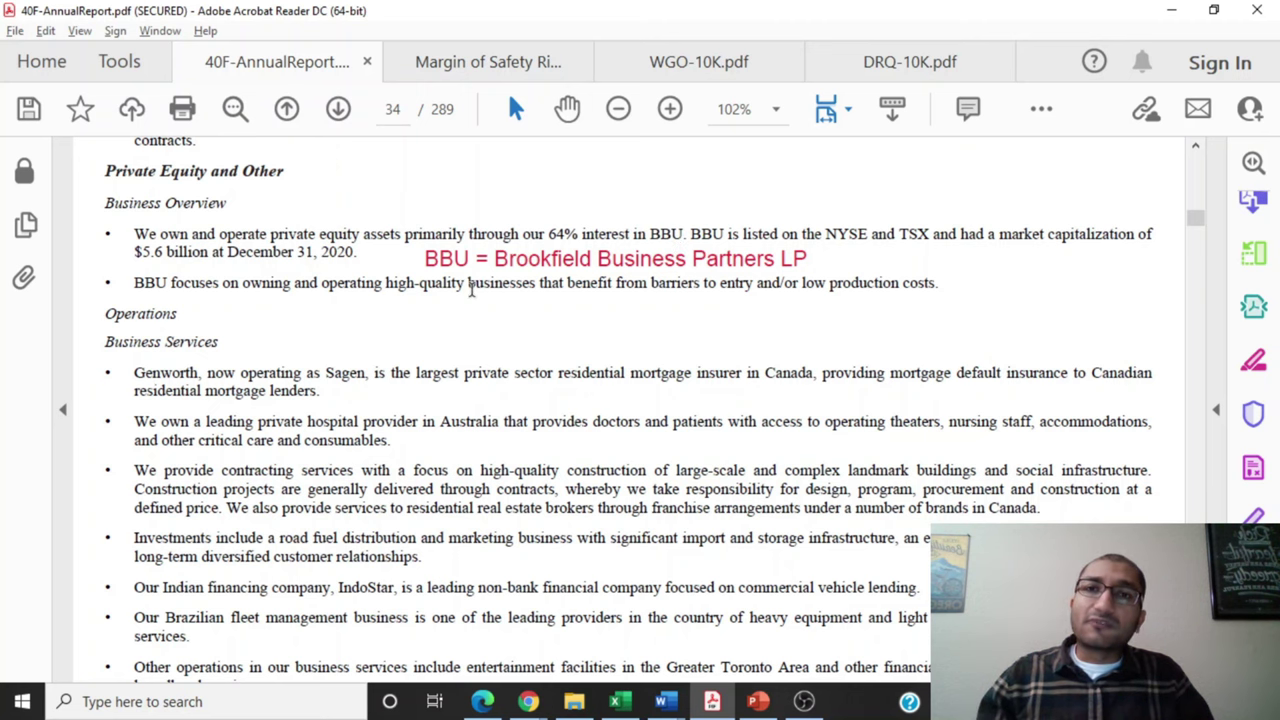
- Go to page 115 of the annual report and examine the summary of results by operating segment
{"action": "left_click", "coordinate": [398, 111]}
{"action": "type", "text": "115"}
{"action": "key", "text": "Return"}
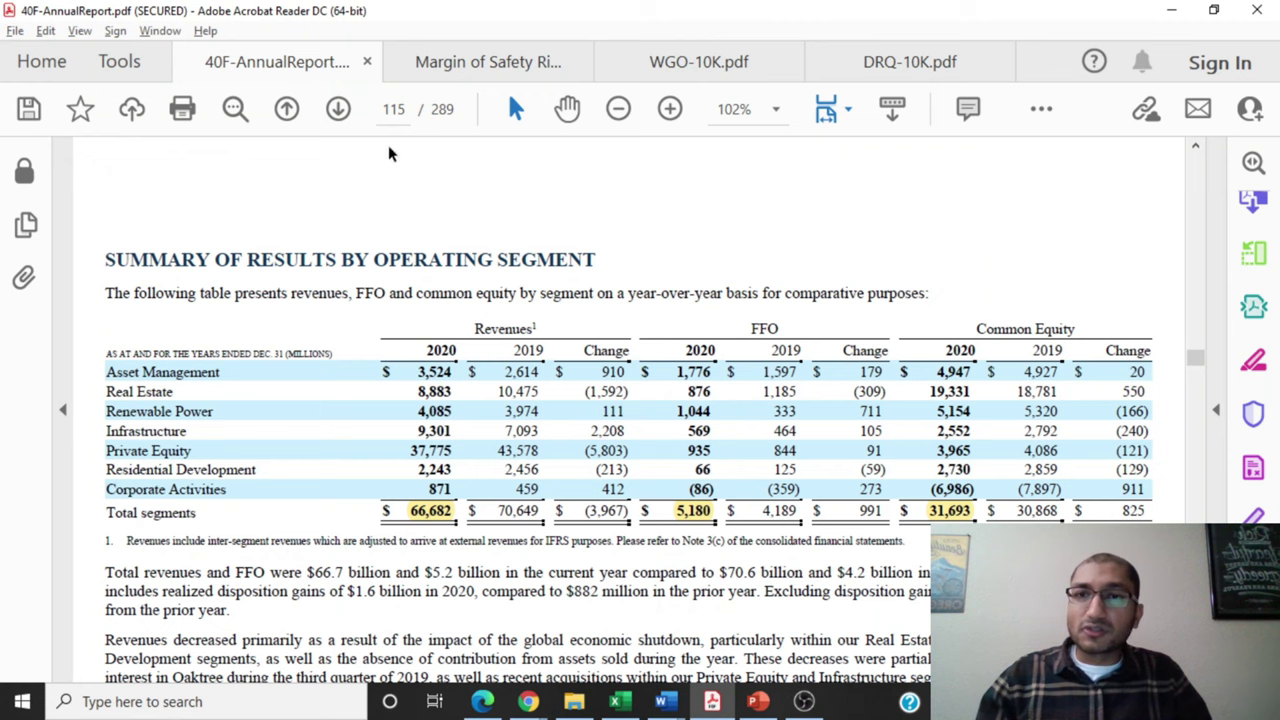
{"action": "scroll", "coordinate": [405, 200], "scroll_direction": "down", "scroll_amount": 1}
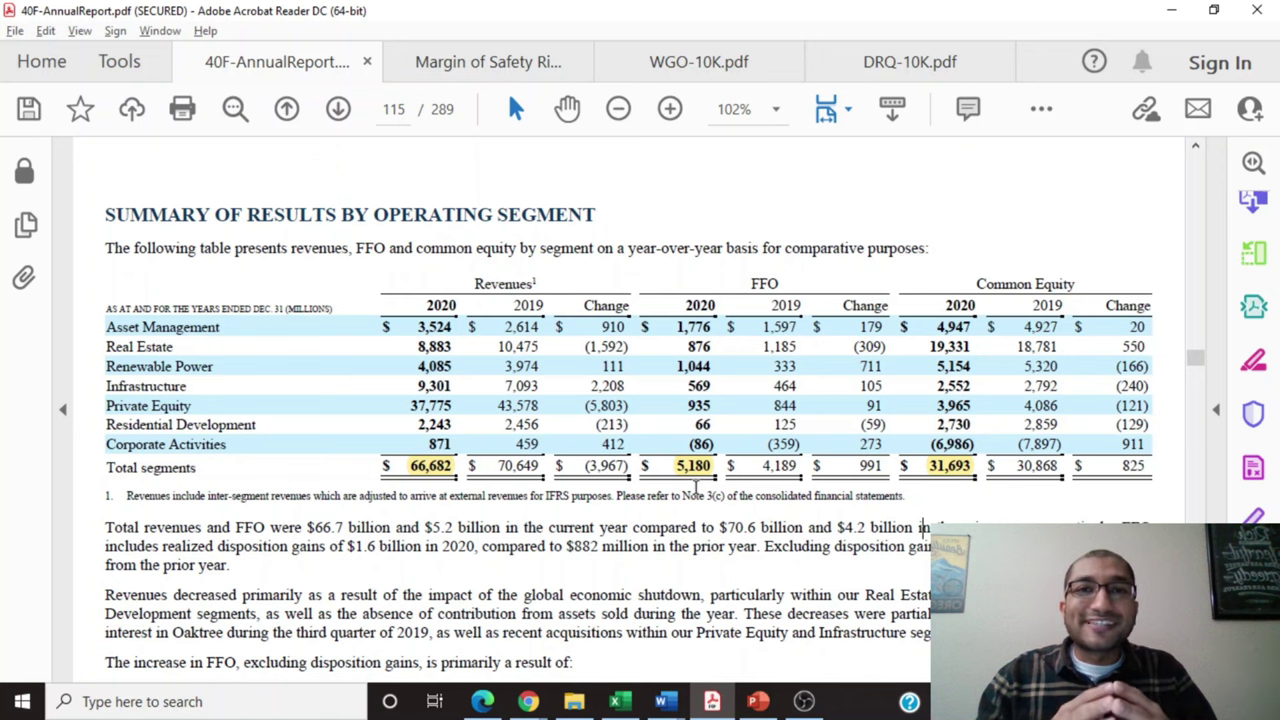
- Switch to Morningstar's BAM key ratios in Chrome and review the Financials table, highlighting the Free Cash Flow, Cap Spending and Operating Cash Flow labels
{"action": "key", "text": "alt+Tab"}
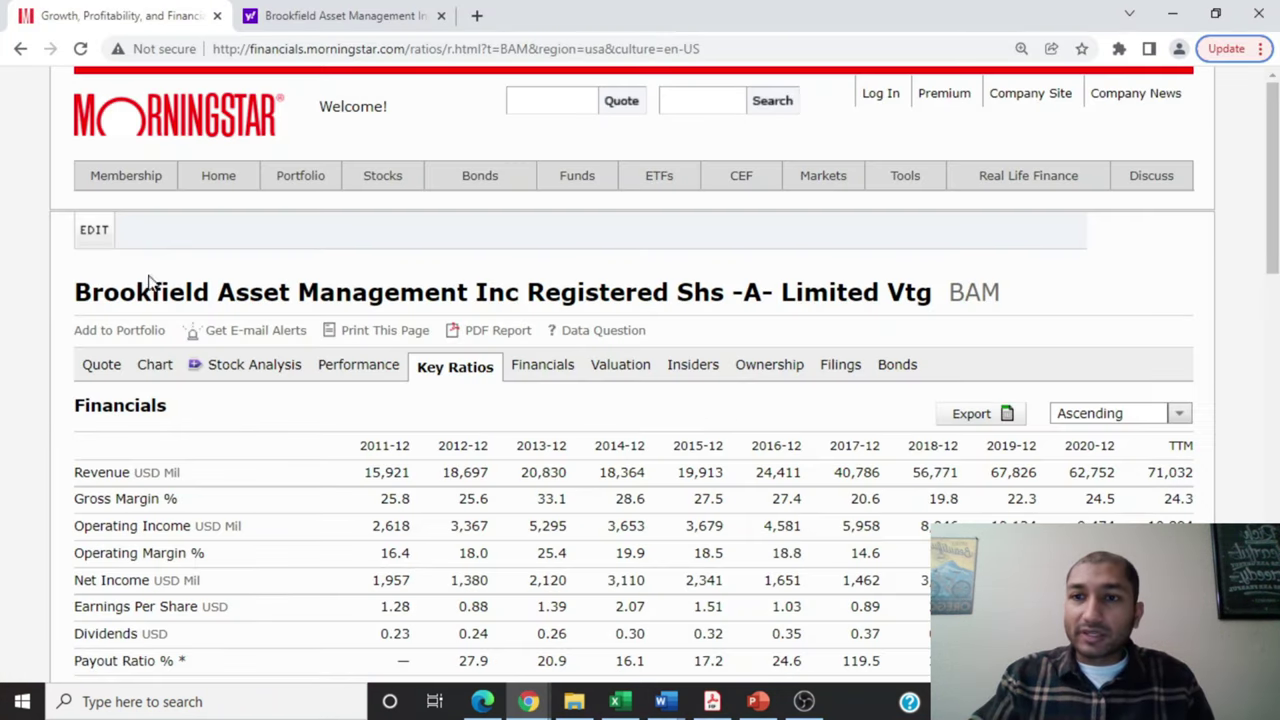
{"action": "scroll", "coordinate": [429, 404], "scroll_direction": "down", "scroll_amount": 3}
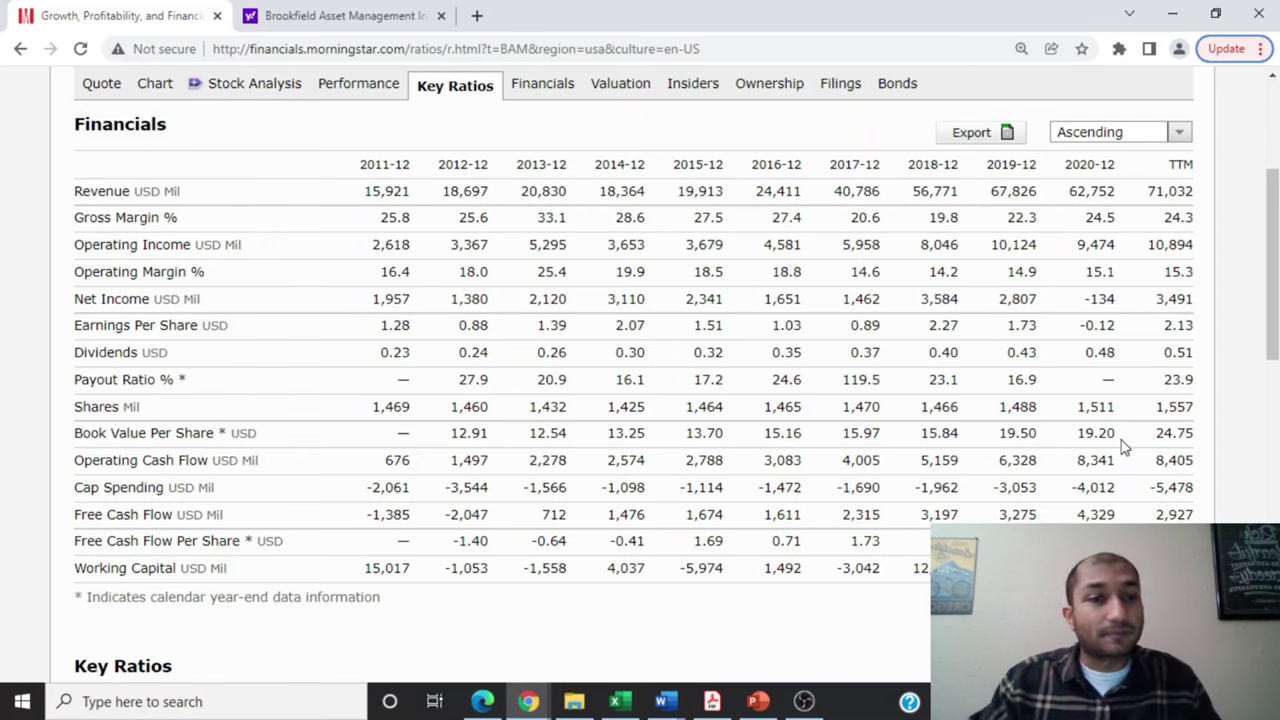
{"action": "left_click_drag", "start_coordinate": [78, 518], "coordinate": [172, 514]}
{"action": "left_click_drag", "start_coordinate": [78, 487], "coordinate": [164, 488]}
{"action": "left_click_drag", "start_coordinate": [78, 460], "coordinate": [210, 461]}
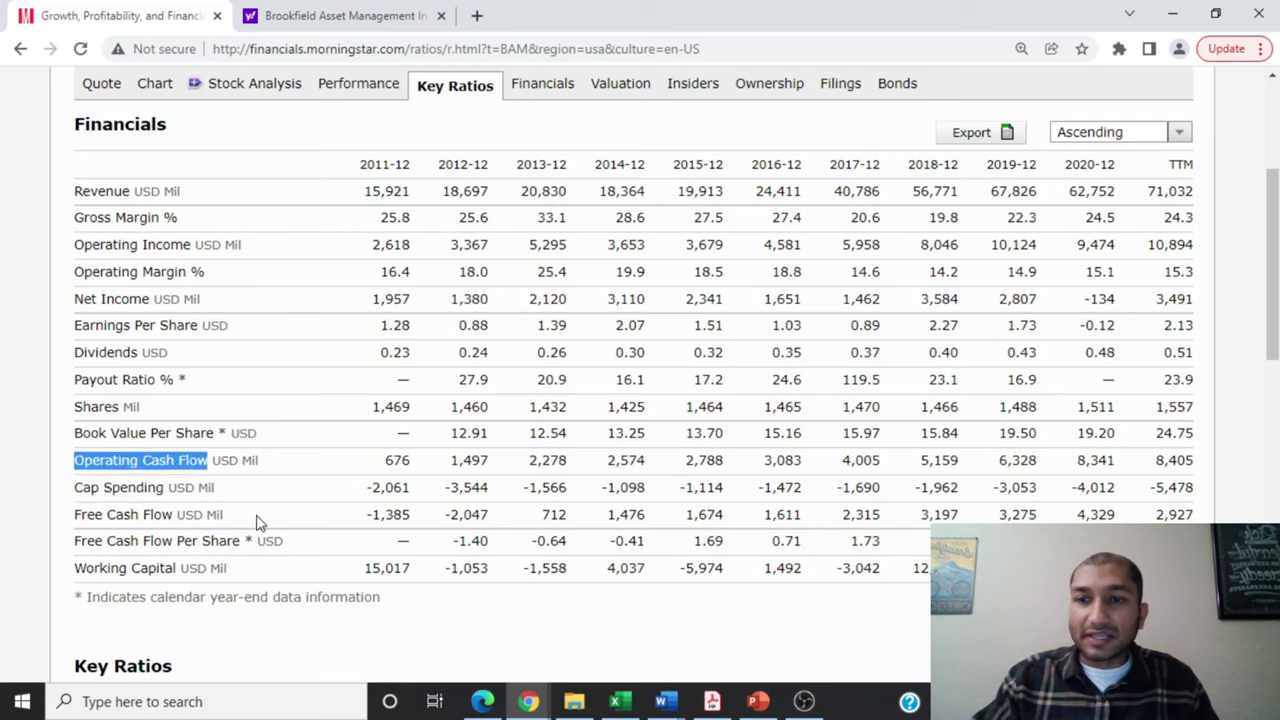
{"action": "left_click", "coordinate": [262, 524]}
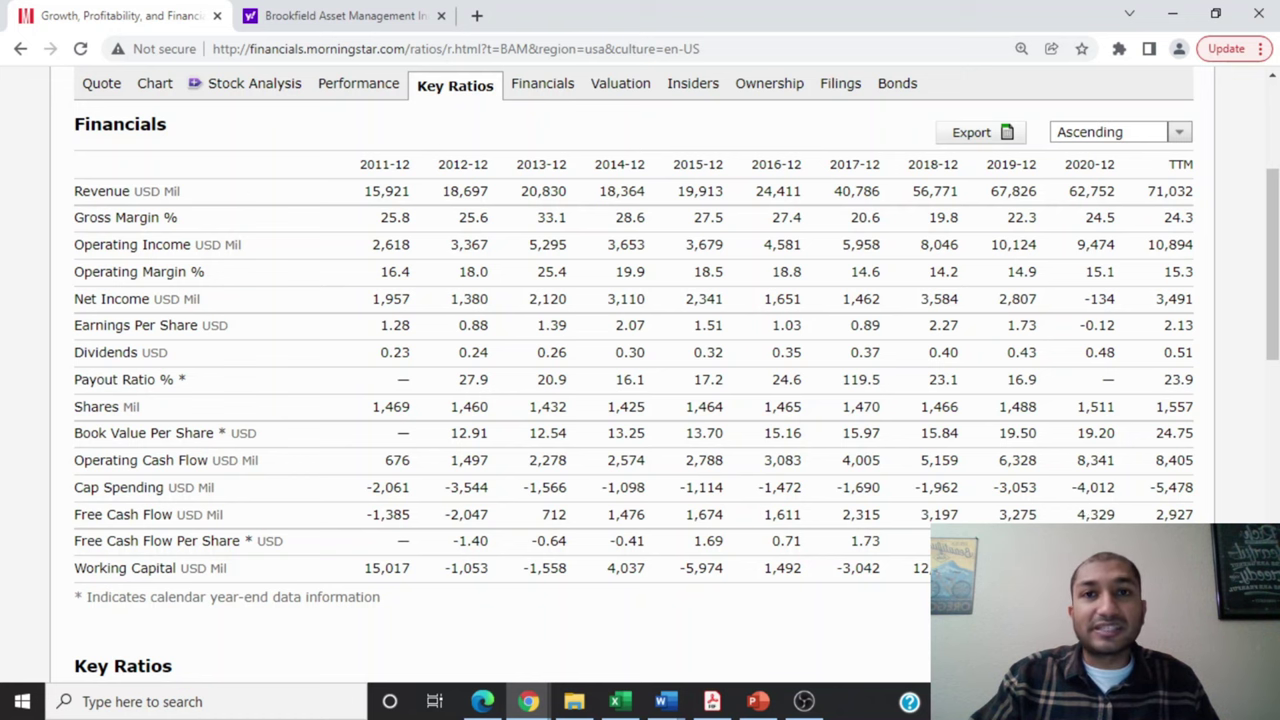
- Review the Profitability key ratios, from margins as a percentage of sales through return on invested capital and interest coverage
{"action": "scroll", "coordinate": [307, 306], "scroll_direction": "down", "scroll_amount": 3}
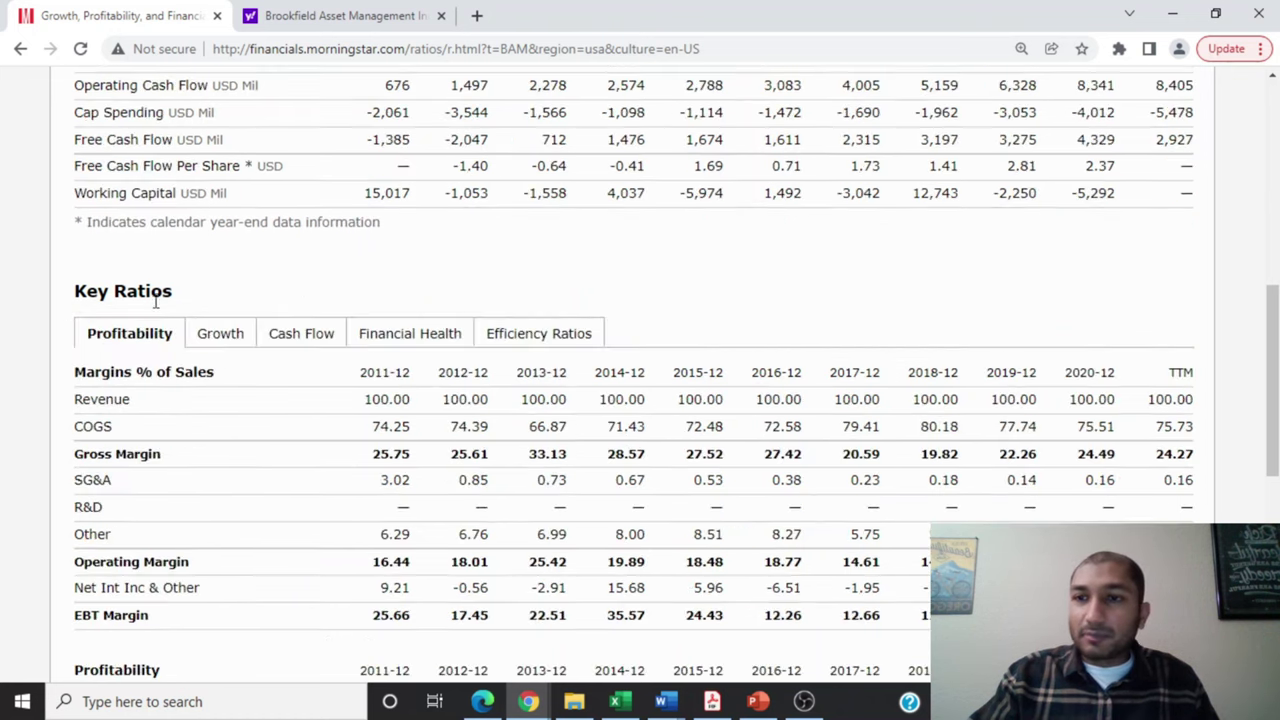
{"action": "scroll", "coordinate": [135, 350], "scroll_direction": "down", "scroll_amount": 2}
{"action": "scroll", "coordinate": [138, 365], "scroll_direction": "down", "scroll_amount": 2}
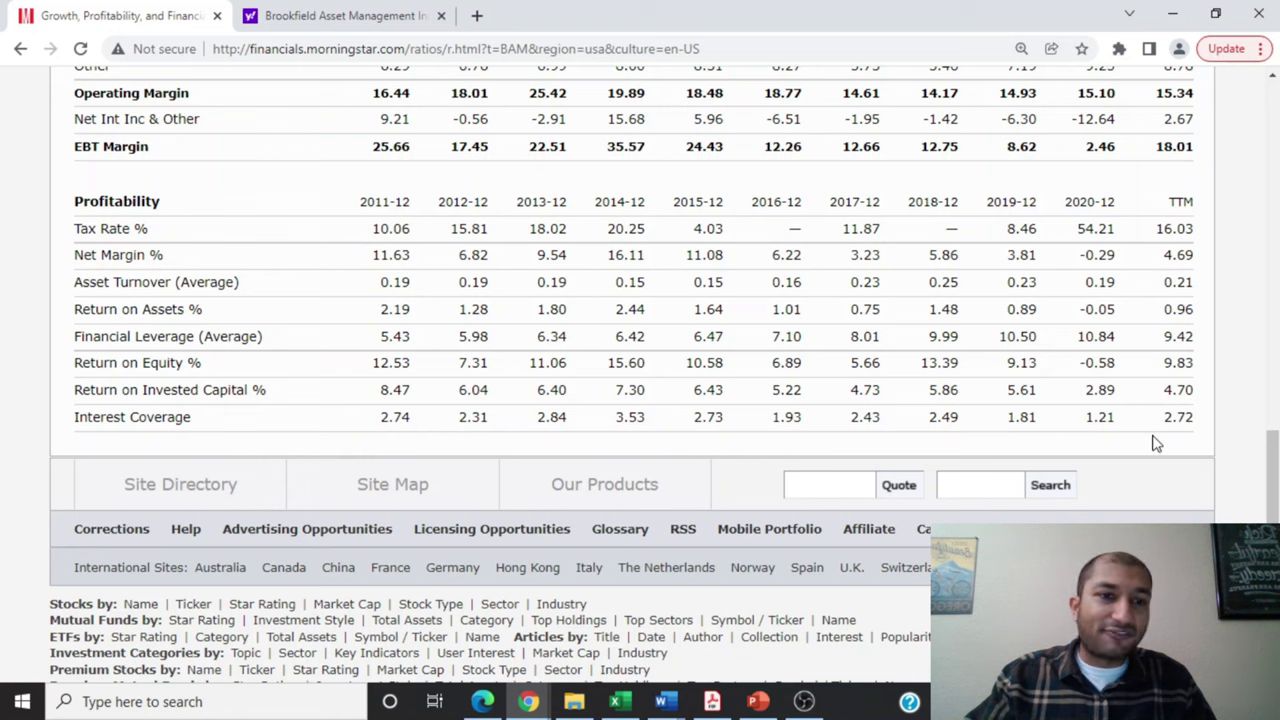
- Show the Financial Health key ratios and examine the balance sheet items and the liquidity figures through Debt/Equity
{"action": "scroll", "coordinate": [1200, 440], "scroll_direction": "up", "scroll_amount": 7}
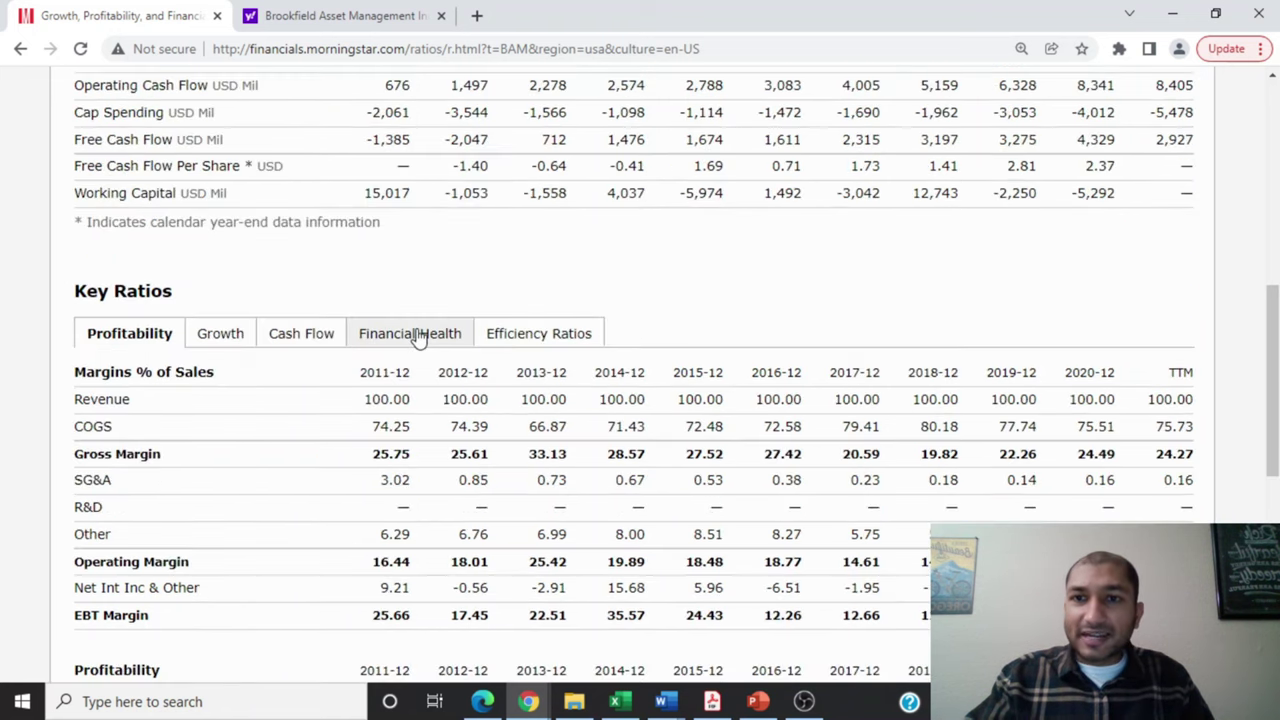
{"action": "left_click", "coordinate": [418, 334]}
{"action": "scroll", "coordinate": [418, 337], "scroll_direction": "down", "scroll_amount": 1}
{"action": "scroll", "coordinate": [418, 337], "scroll_direction": "down", "scroll_amount": 7}
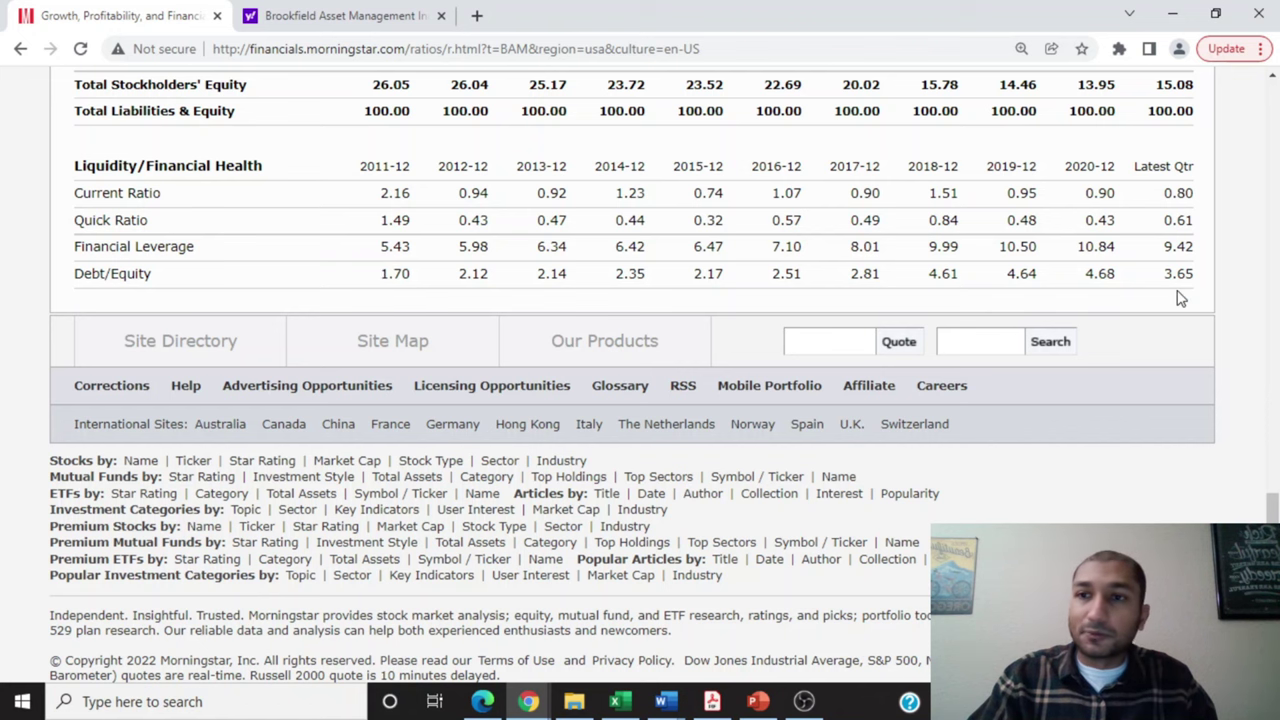
- Show the Efficiency Ratios for BAM, and check the company's valuation measures on the Yahoo Finance statistics page
{"action": "scroll", "coordinate": [1180, 298], "scroll_direction": "up", "scroll_amount": 7}
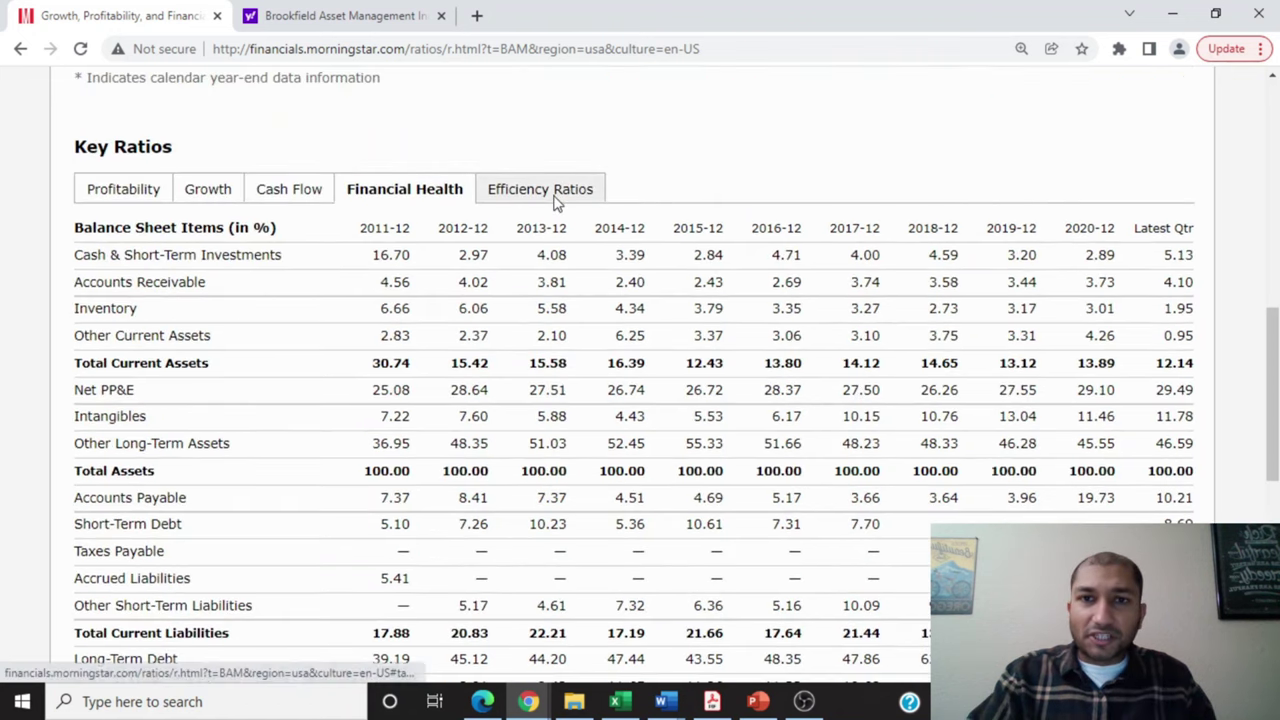
{"action": "left_click", "coordinate": [557, 200]}
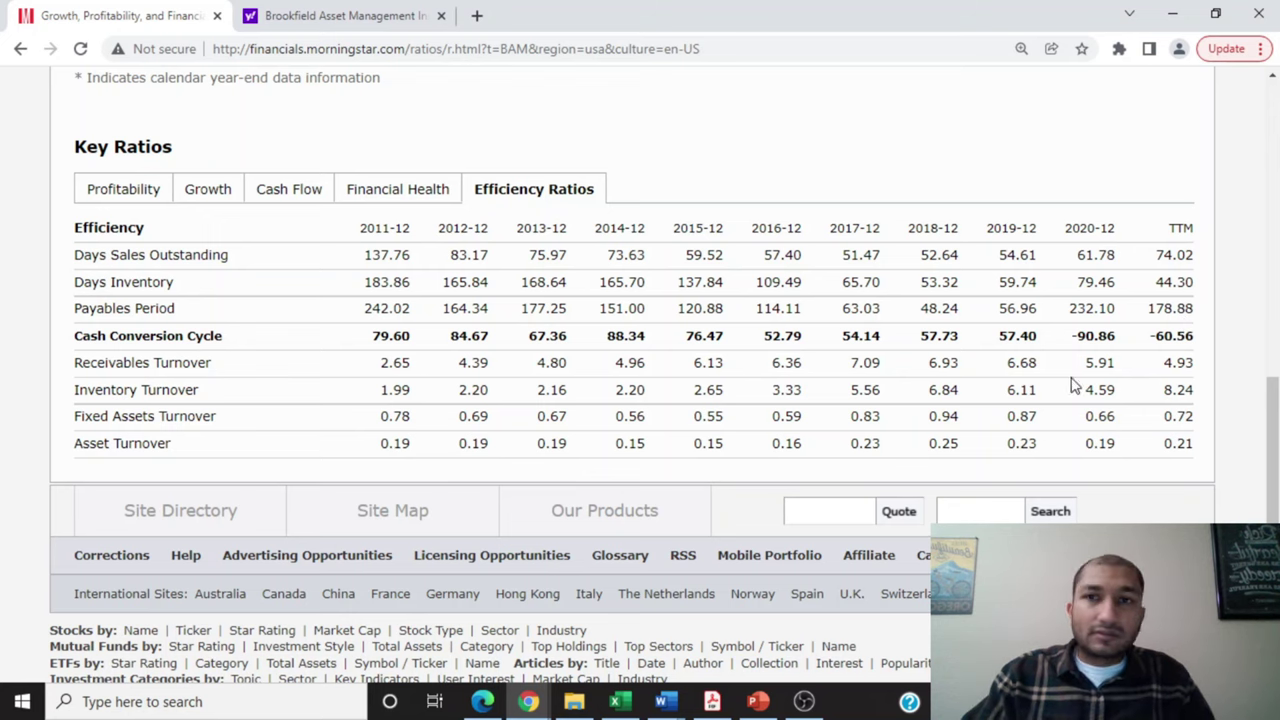
{"action": "left_click", "coordinate": [350, 16]}
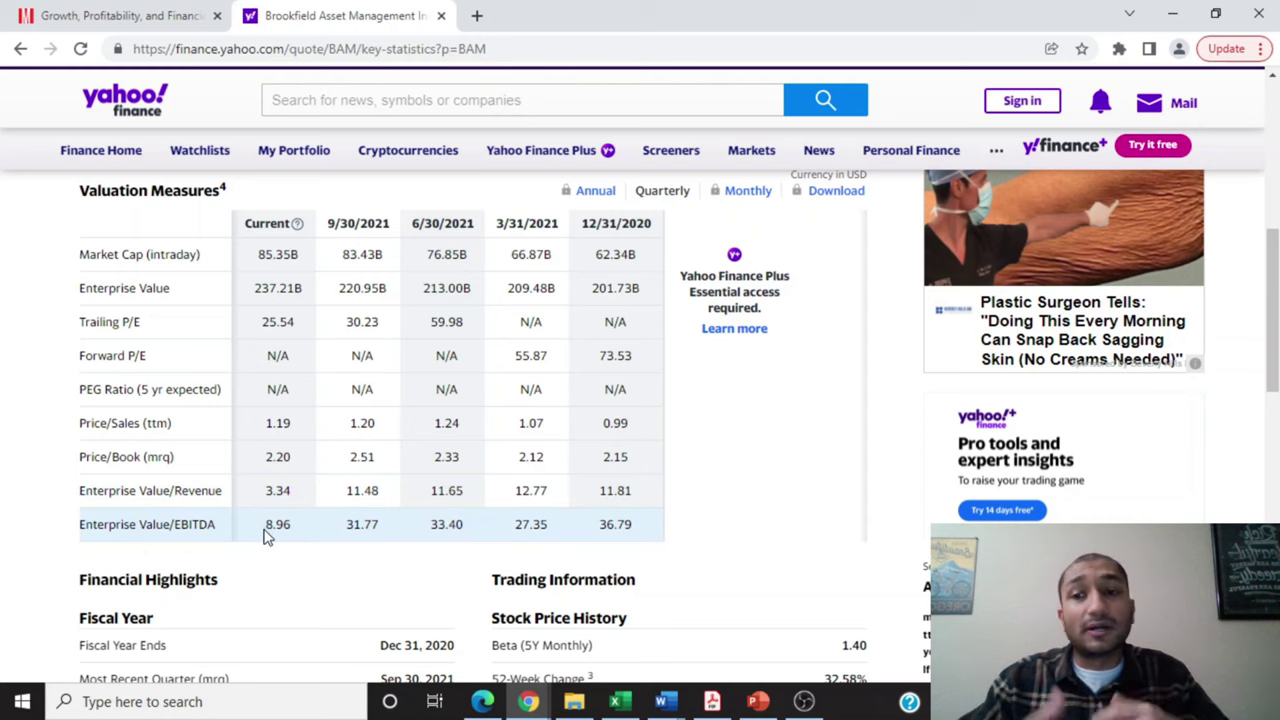
- Switch to the Intrinsic Value workbook in Excel and inspect the model inputs in B2:B6, from annual growth rate through recourse obligations
{"action": "left_click", "coordinate": [616, 702]}
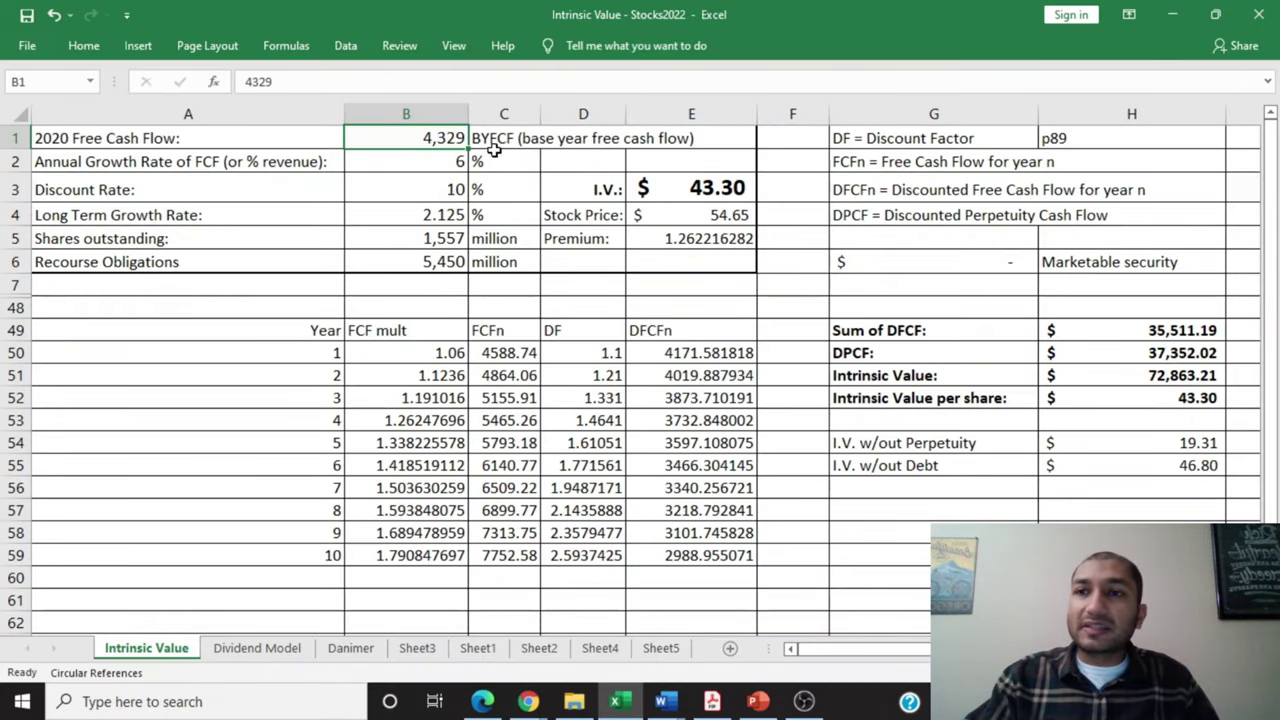
{"action": "left_click", "coordinate": [396, 168]}
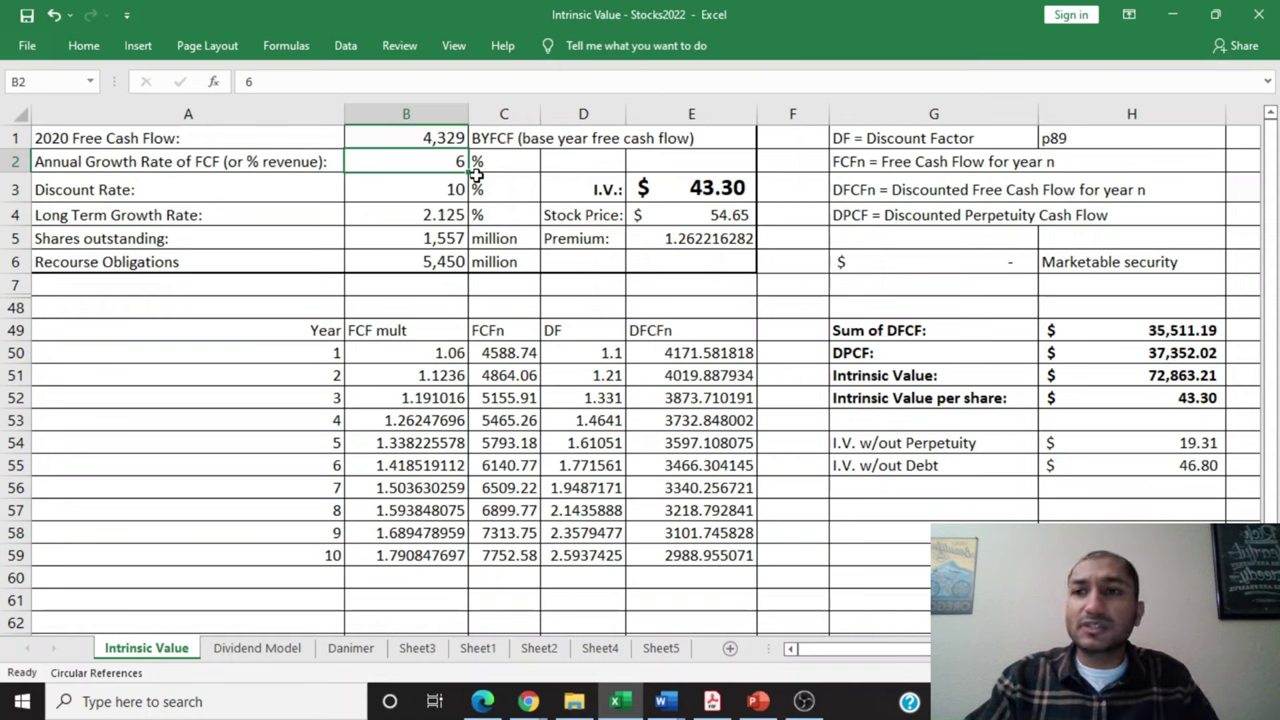
{"action": "left_click", "coordinate": [392, 190]}
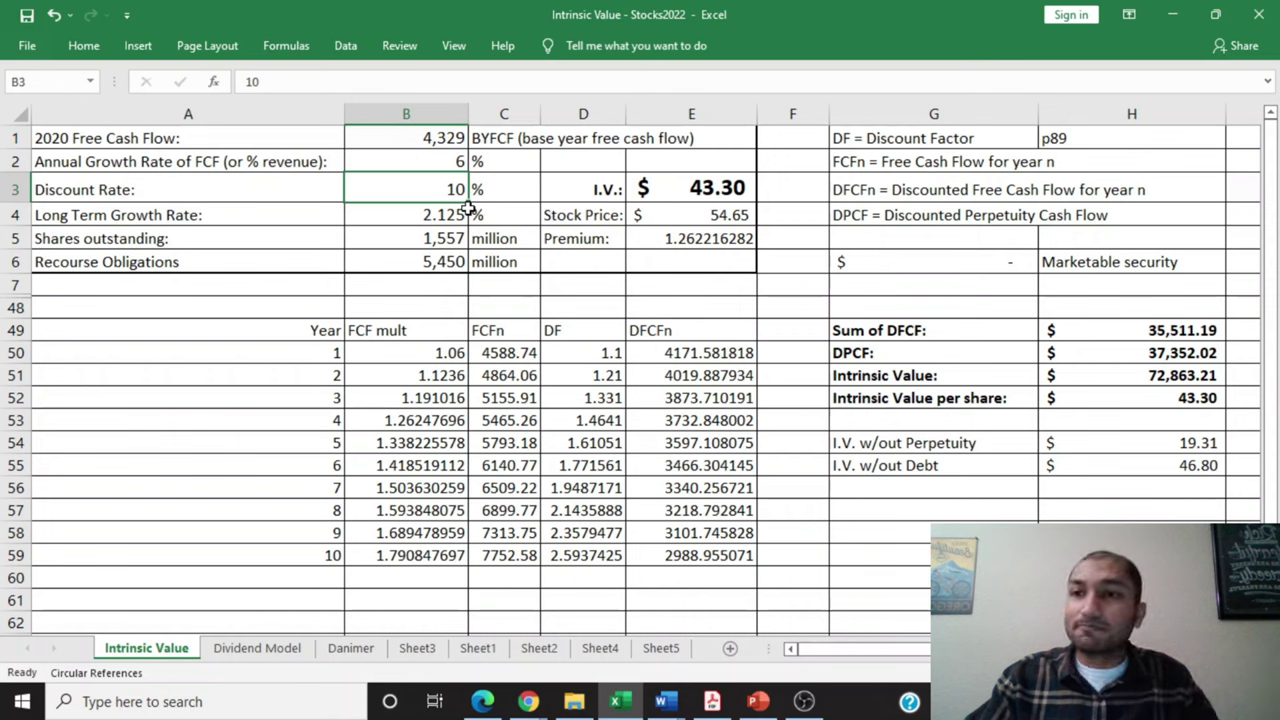
{"action": "left_click", "coordinate": [399, 221]}
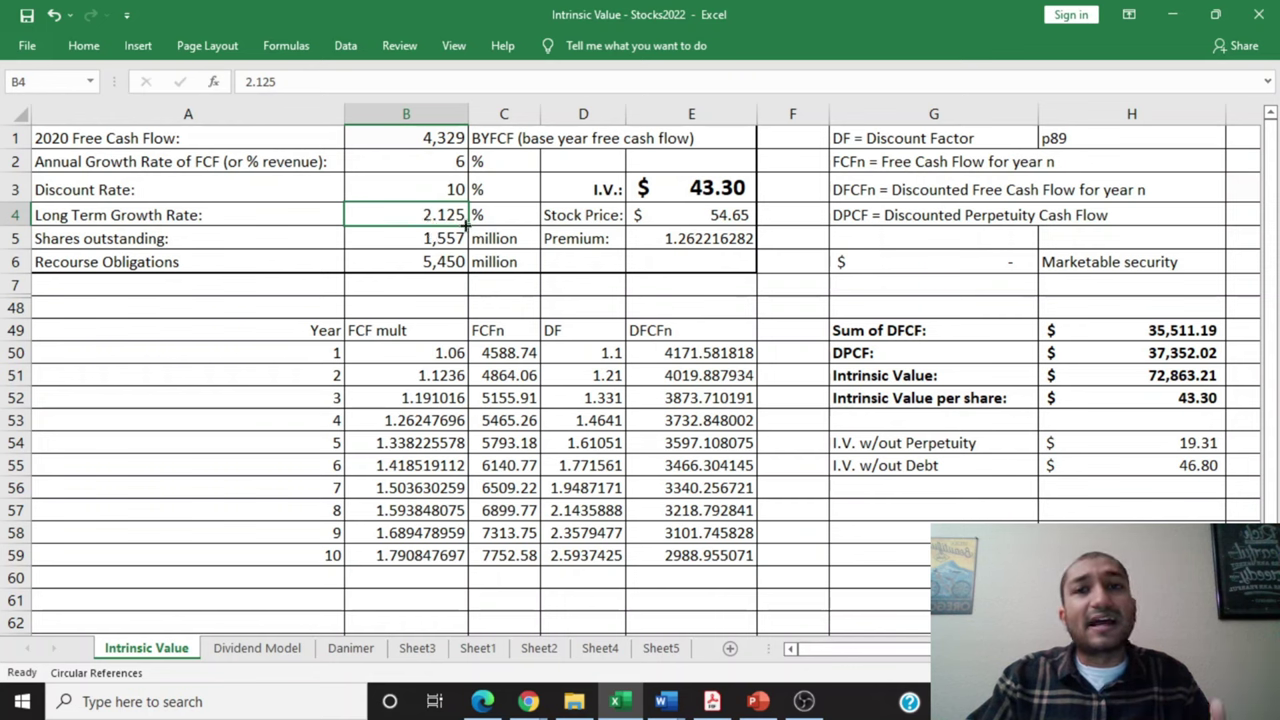
{"action": "left_click", "coordinate": [420, 238]}
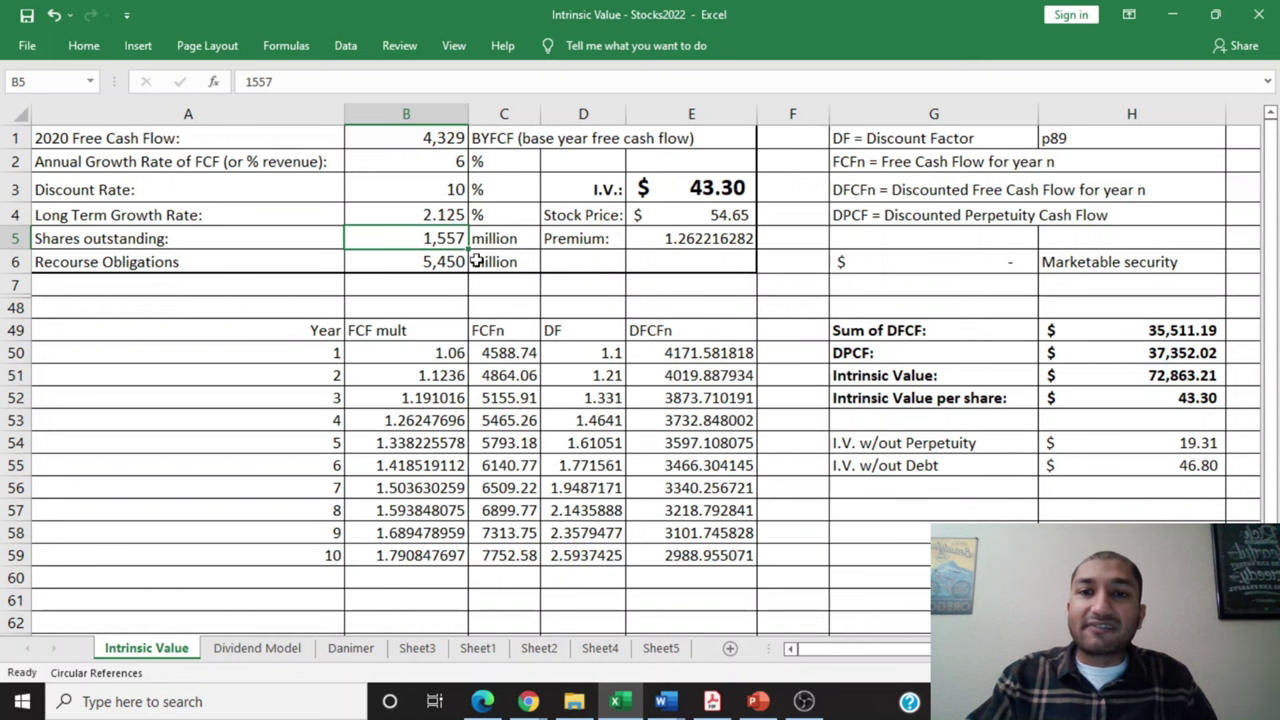
{"action": "left_click", "coordinate": [398, 262]}
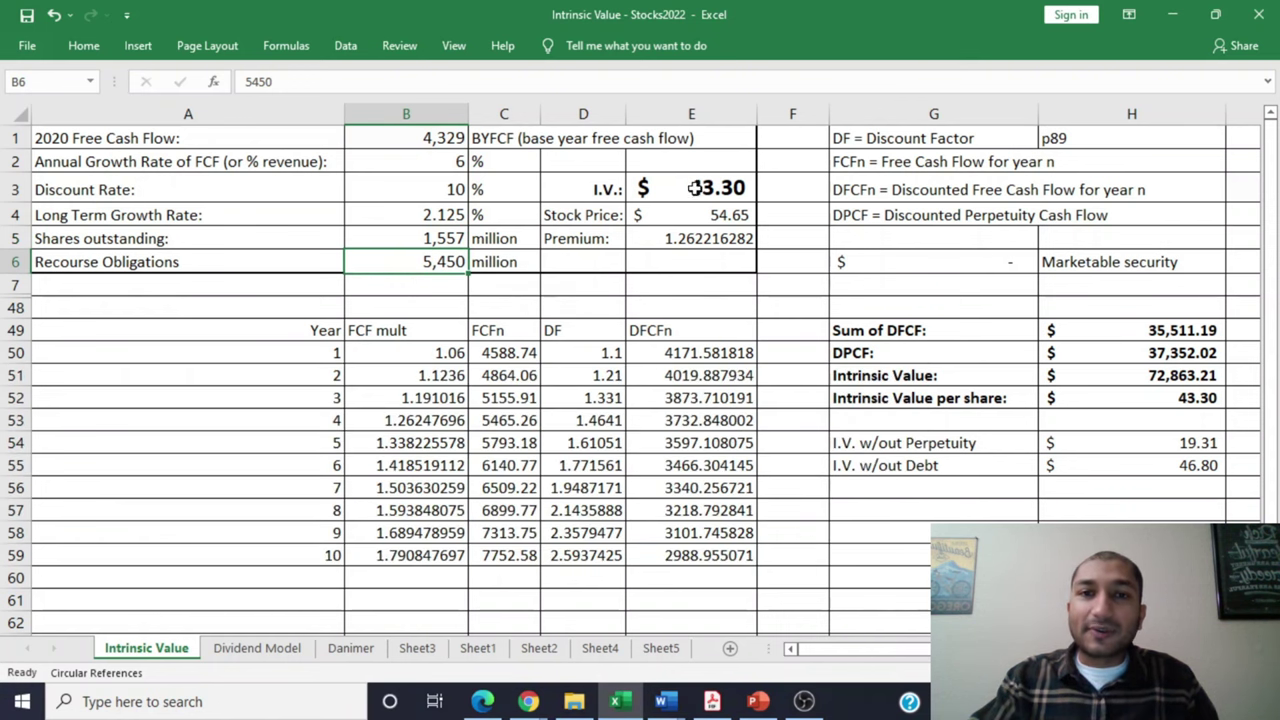
- Compare the intrinsic value in E3 with the stock price in E4 and inspect the premium formula in E5
{"action": "left_click", "coordinate": [664, 190]}
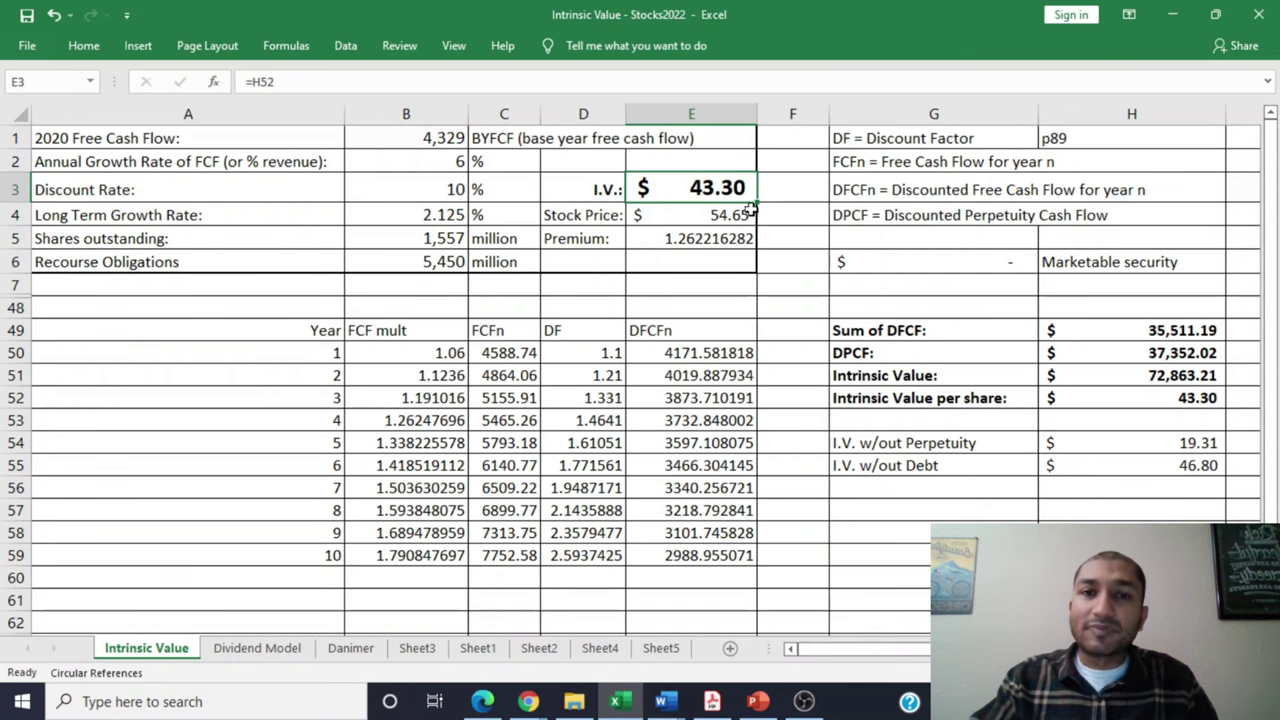
{"action": "left_click", "coordinate": [680, 216]}
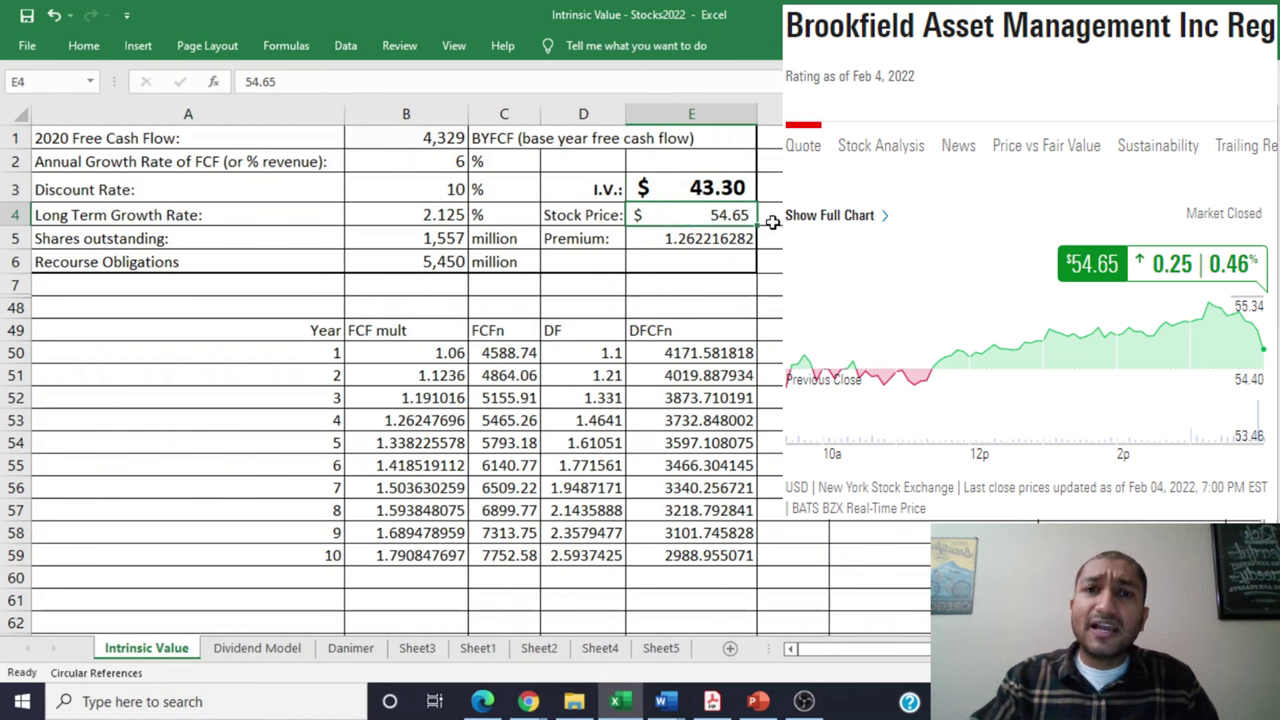
{"action": "left_click", "coordinate": [694, 238]}
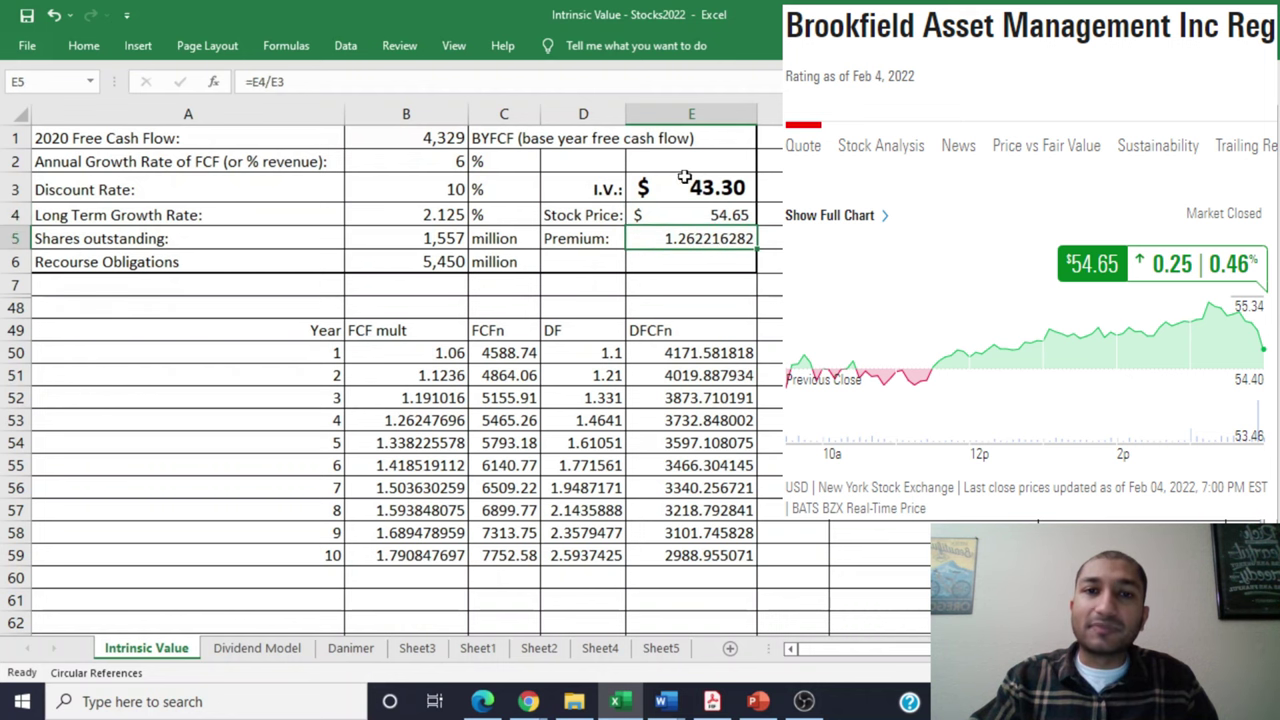
{"action": "left_click", "coordinate": [738, 192]}
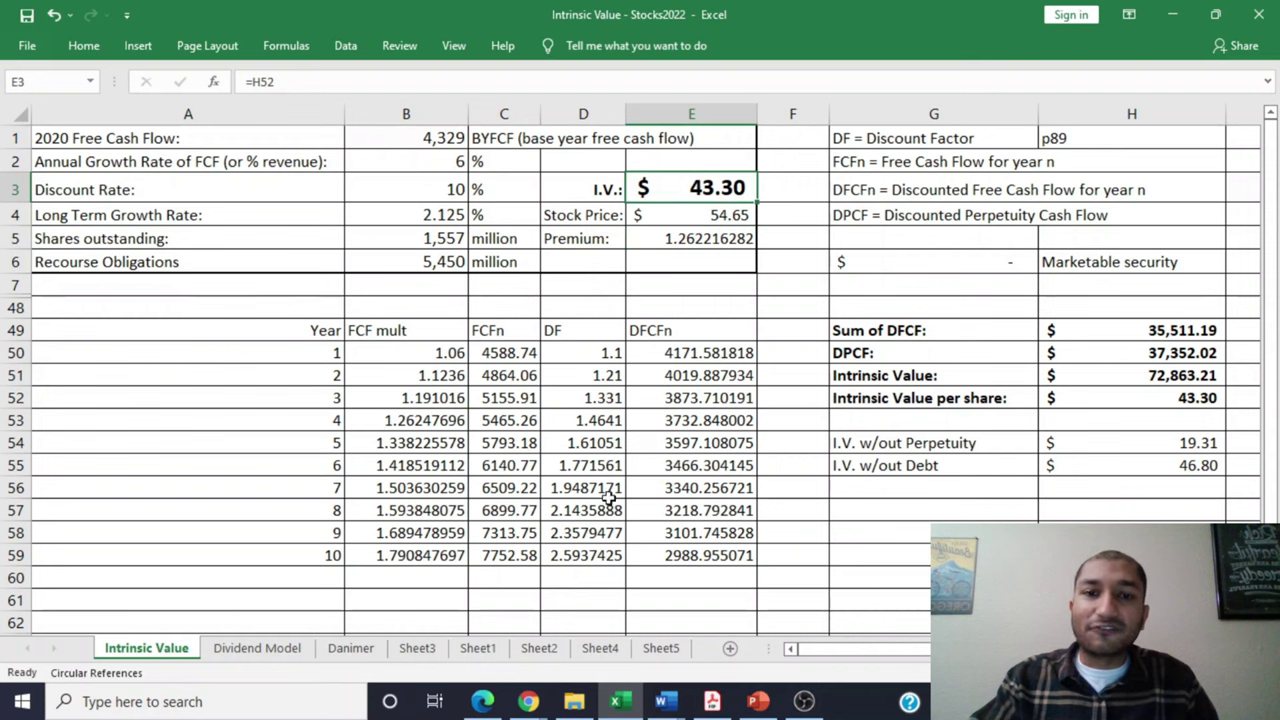
- Inspect the formulas for the DFCF sum, DPCF, intrinsic value, intrinsic value per share and value without perpetuity in H49:H54
{"action": "left_click", "coordinate": [1091, 334]}
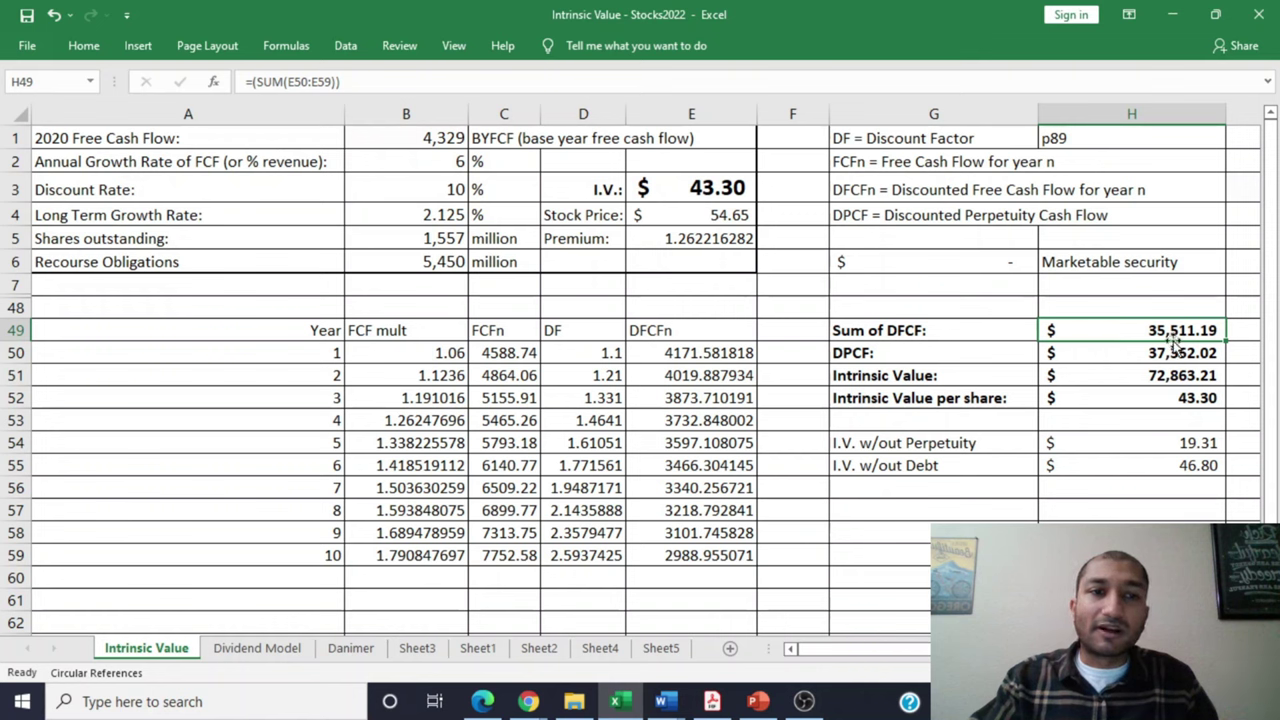
{"action": "left_click", "coordinate": [1125, 354]}
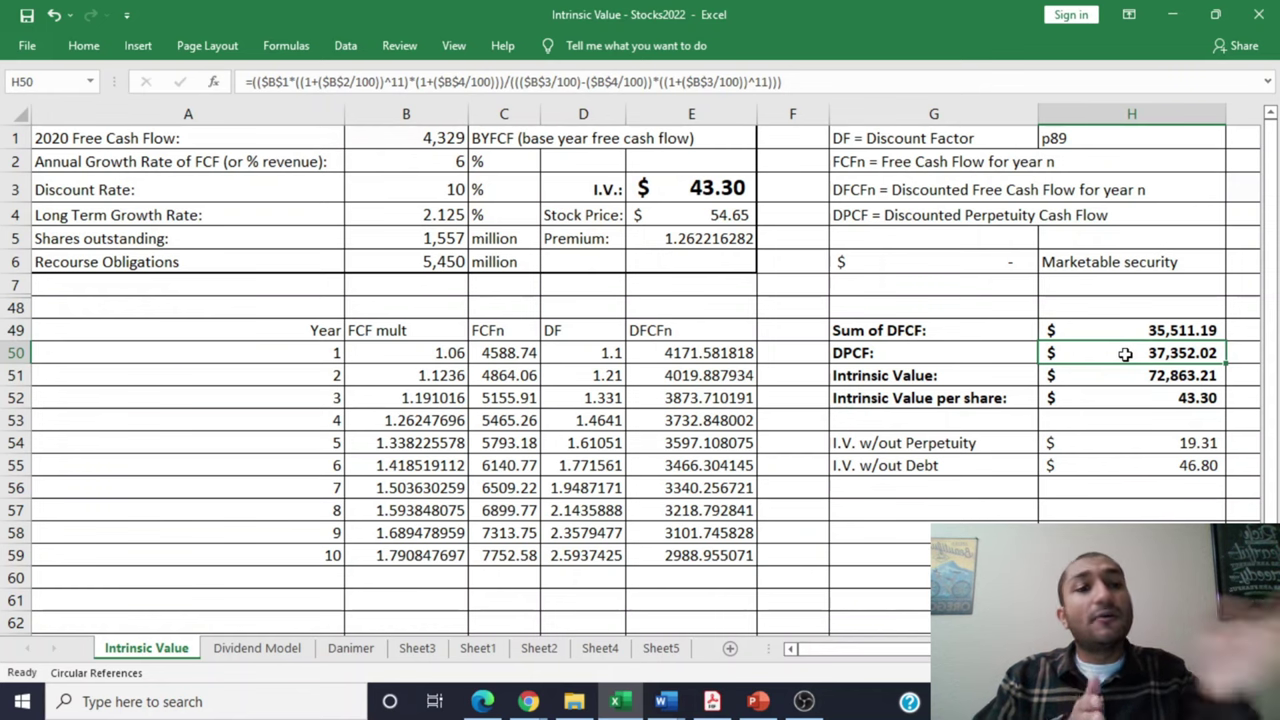
{"action": "left_click", "coordinate": [1127, 376]}
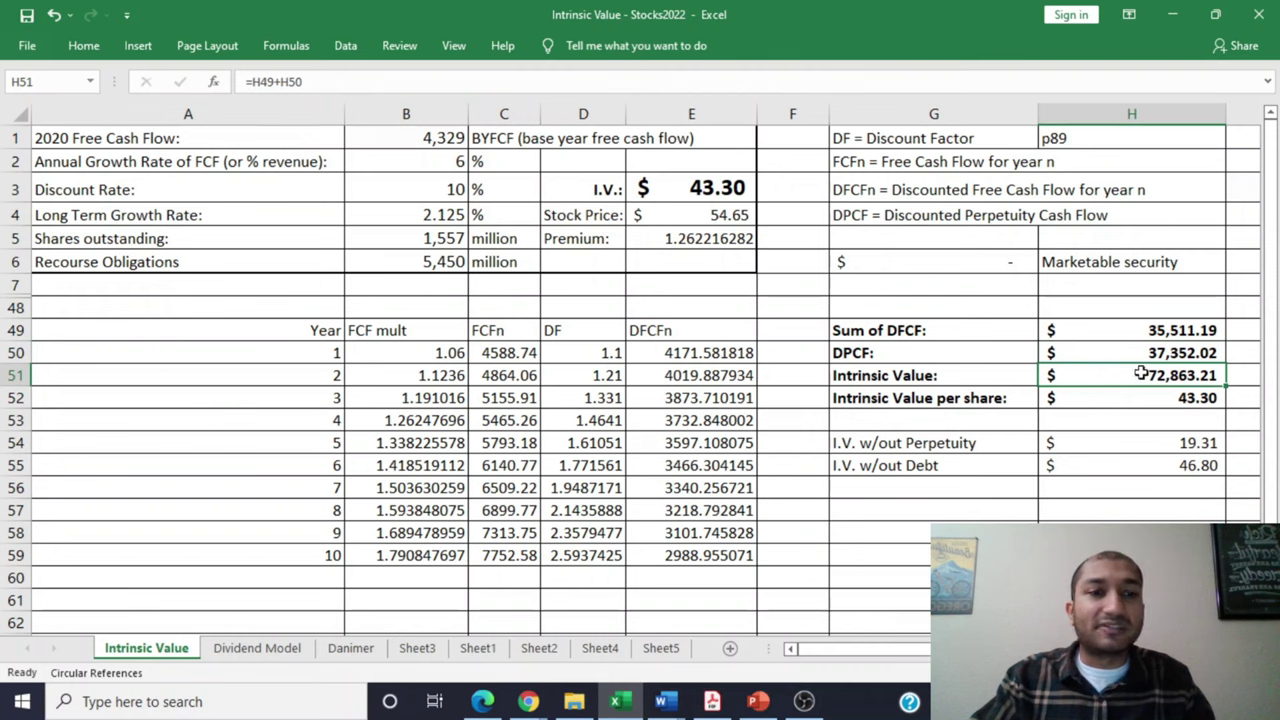
{"action": "left_click", "coordinate": [1130, 396]}
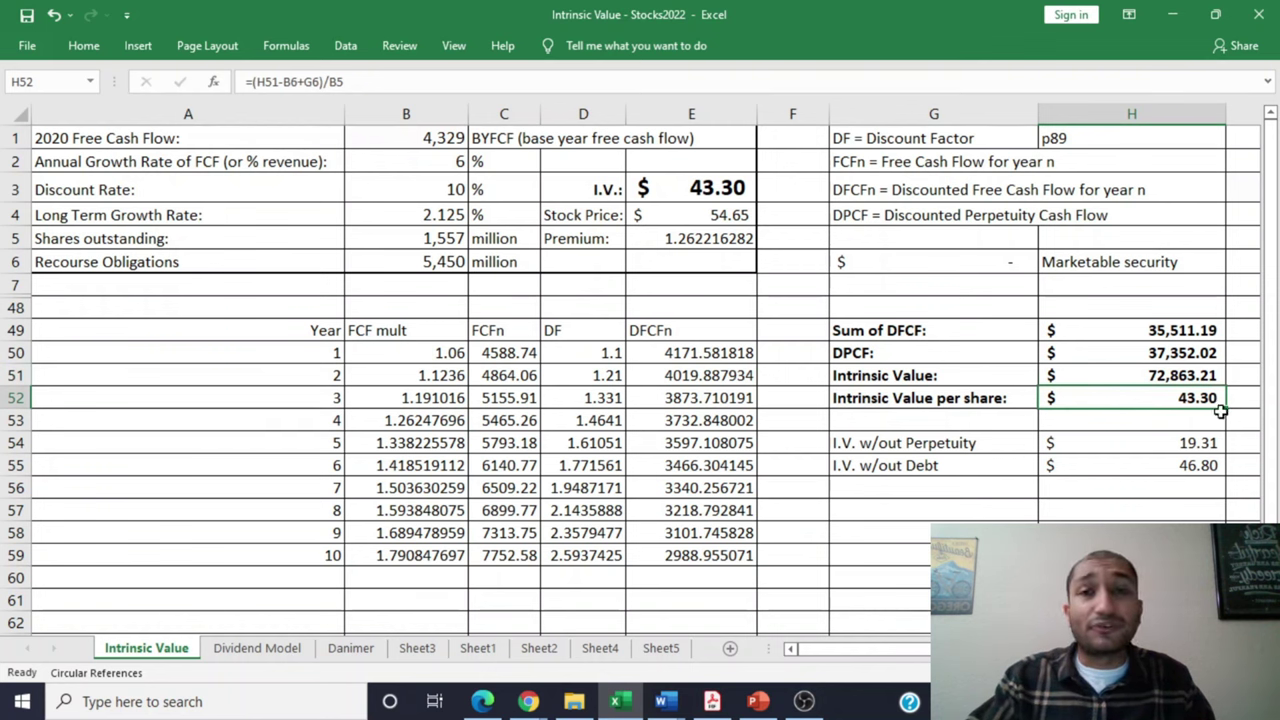
{"action": "left_click", "coordinate": [1130, 443]}
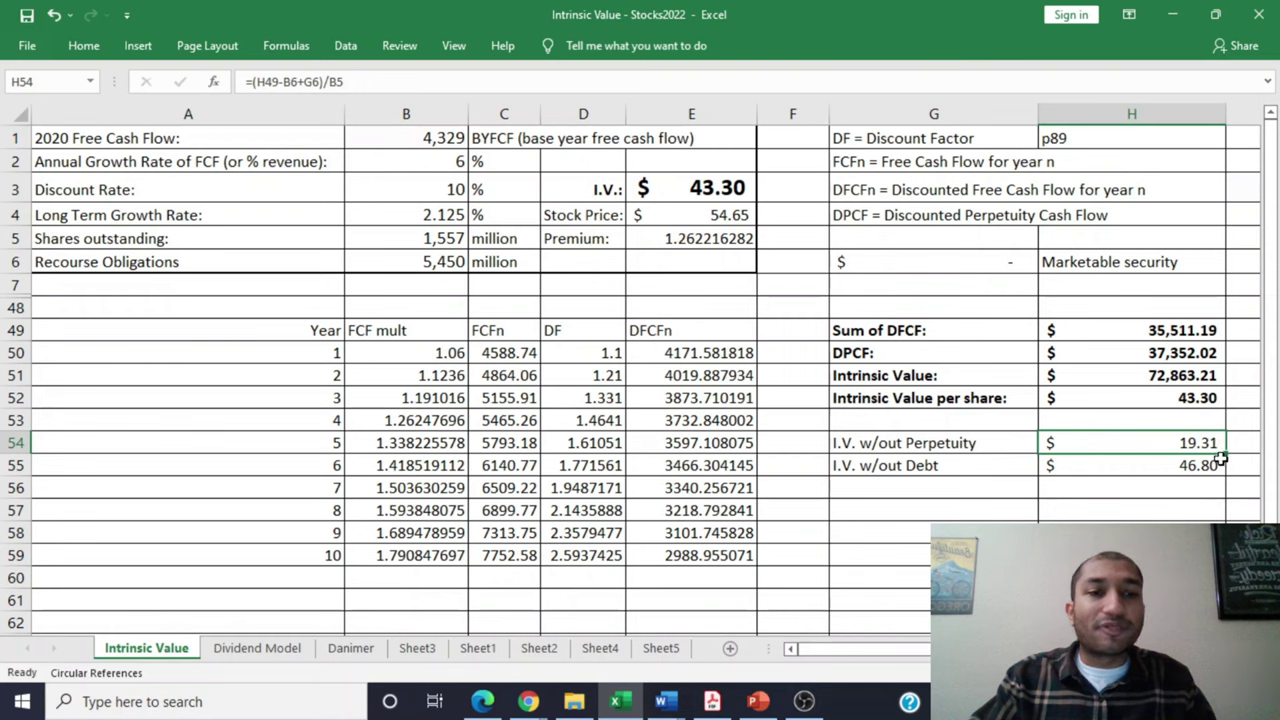
- Inspect the label and formula for the intrinsic value without debt in G55:H55
{"action": "left_click", "coordinate": [968, 463]}
{"action": "left_click", "coordinate": [1092, 455]}
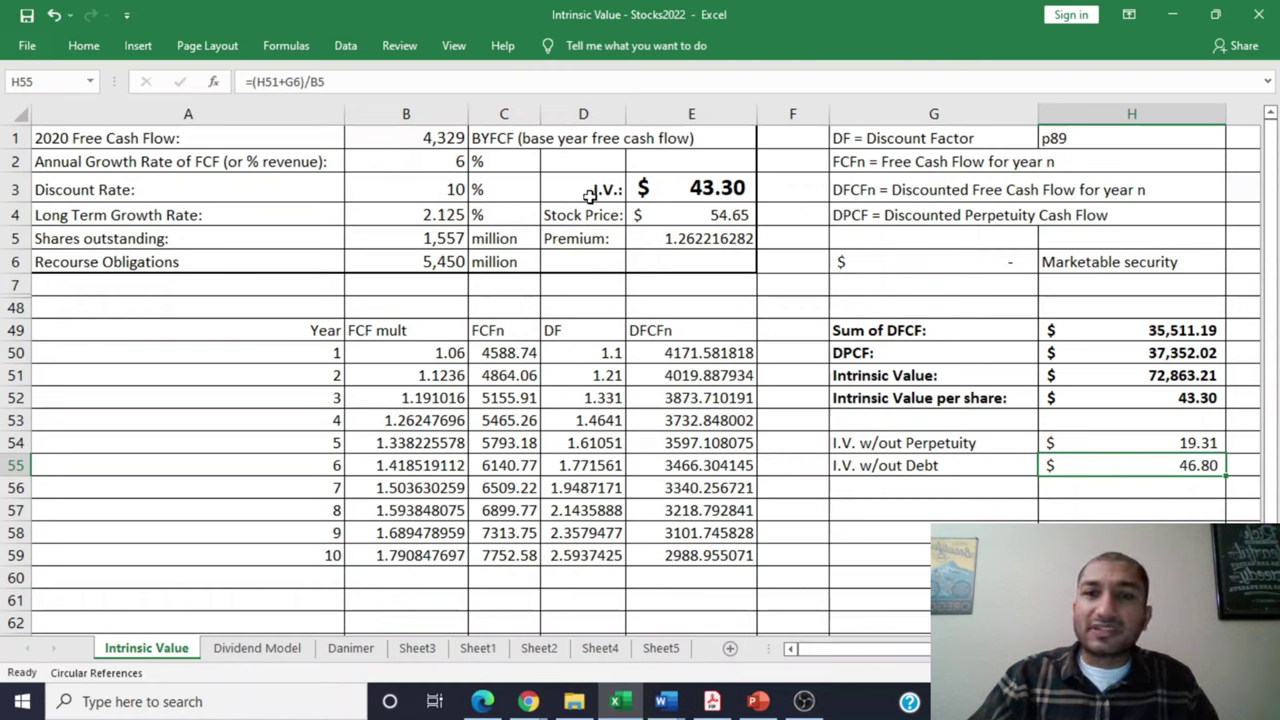
- Run Goal Seek to bring the intrinsic value in E3 to 54.65 by changing the discount rate in B3, and keep the solution
{"action": "left_click", "coordinate": [345, 45]}
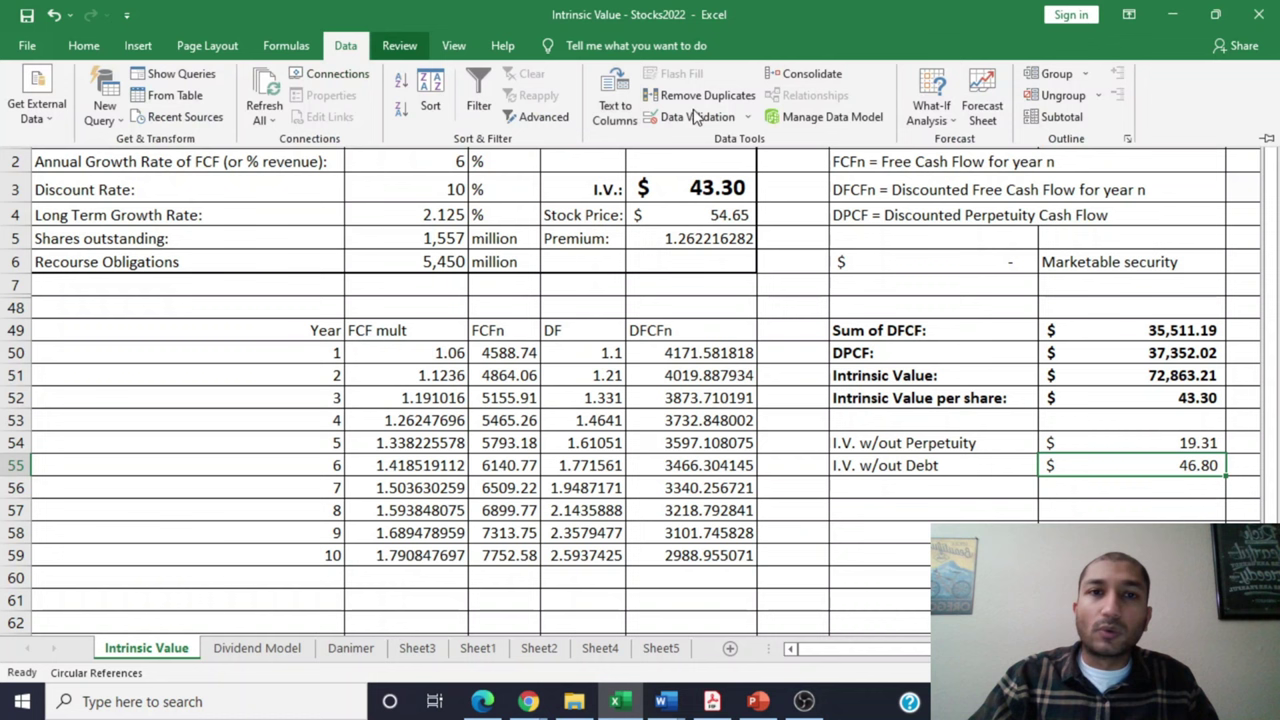
{"action": "left_click", "coordinate": [930, 118]}
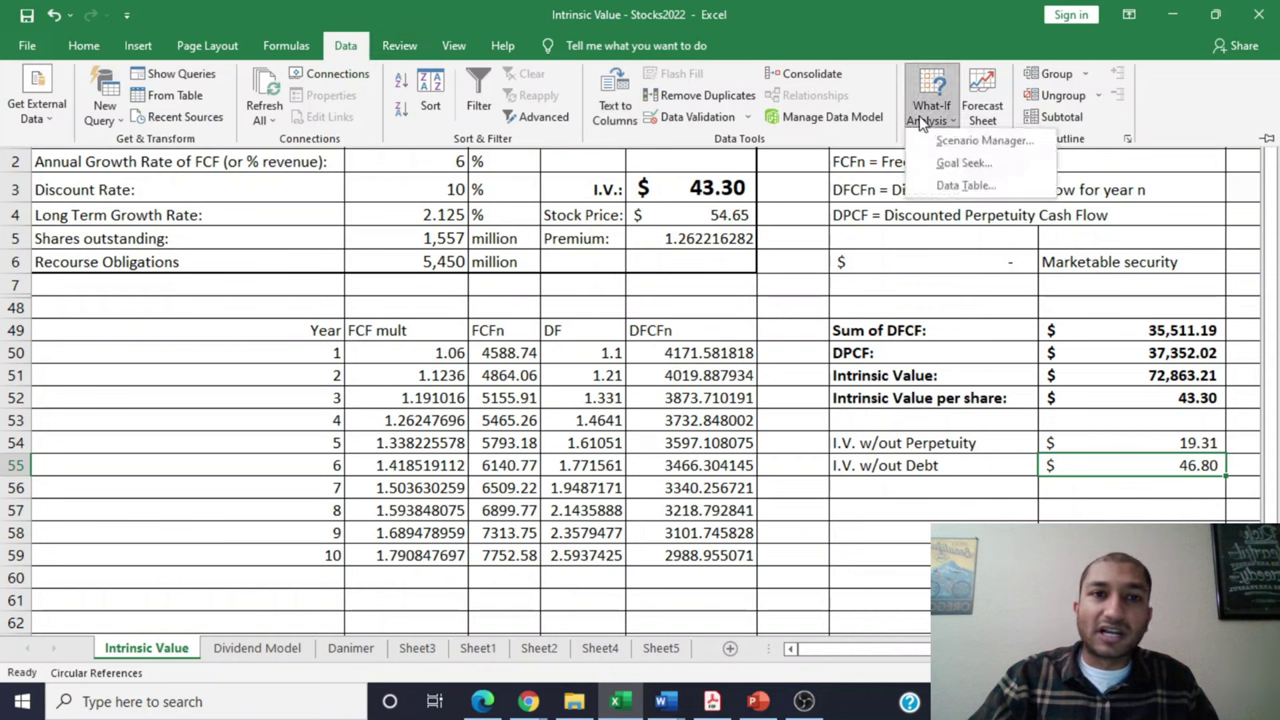
{"action": "left_click", "coordinate": [962, 162]}
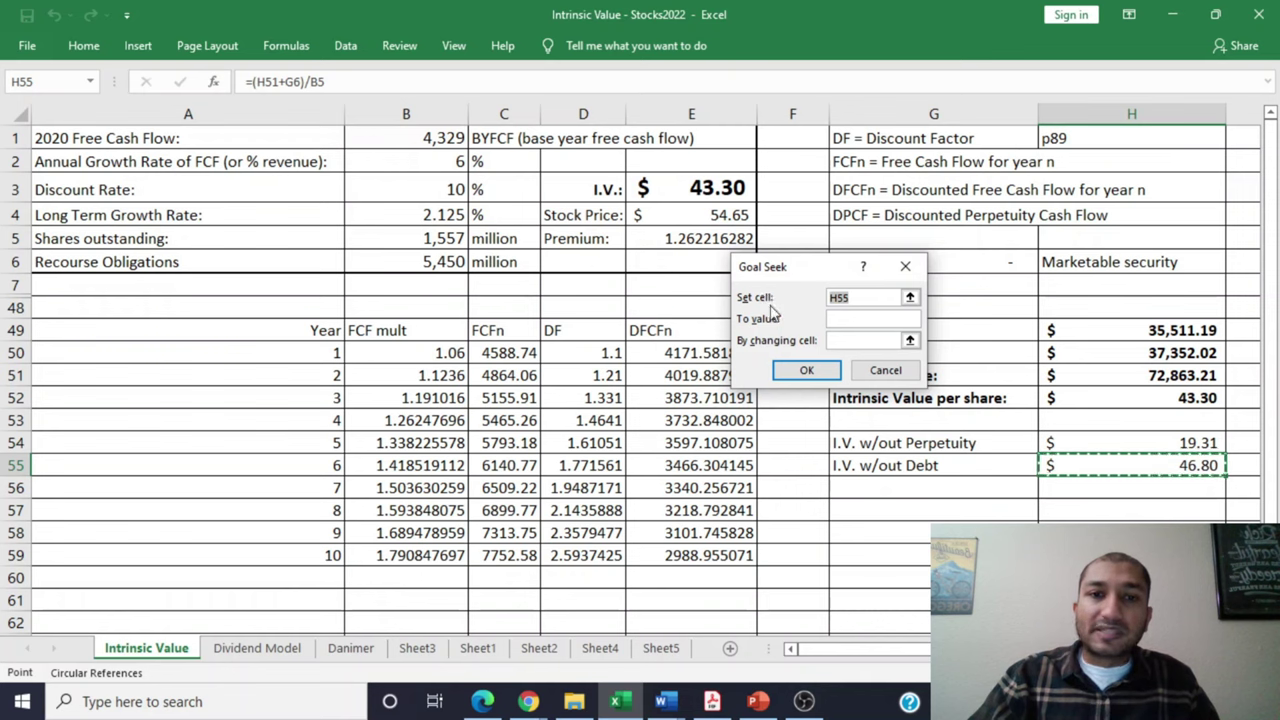
{"action": "left_click", "coordinate": [728, 188]}
{"action": "left_click", "coordinate": [859, 317]}
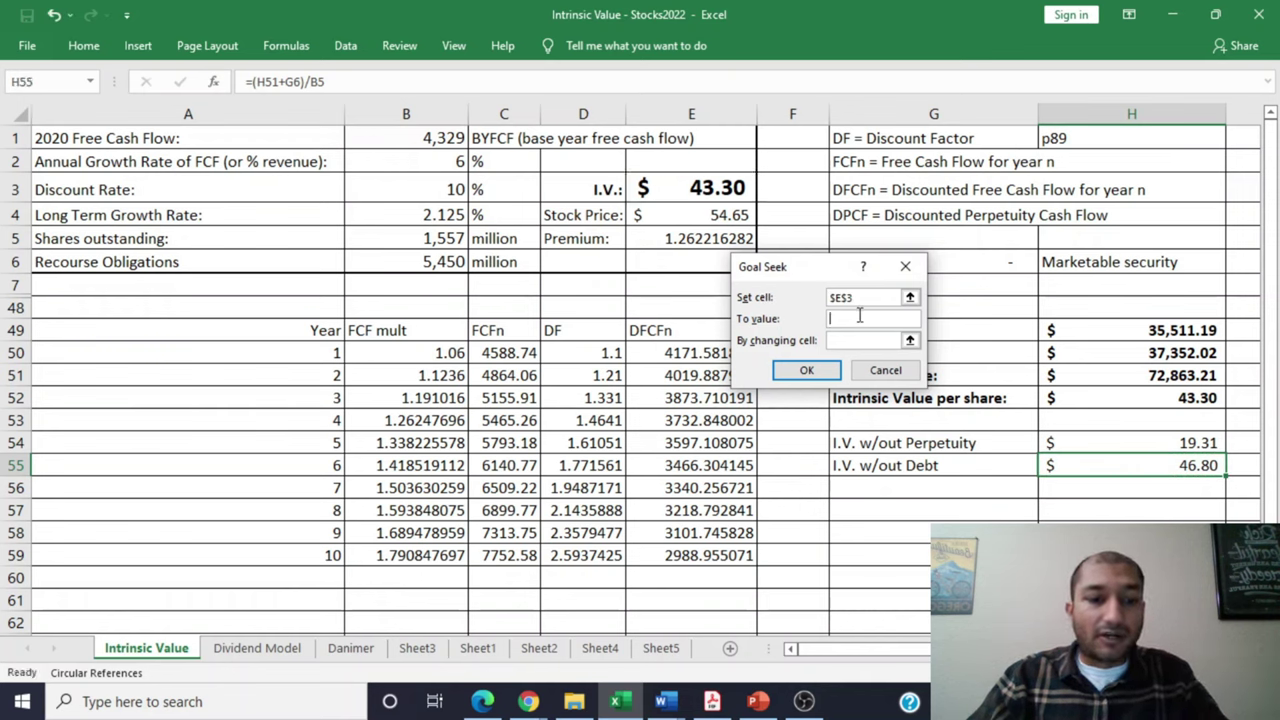
{"action": "type", "text": "65"}
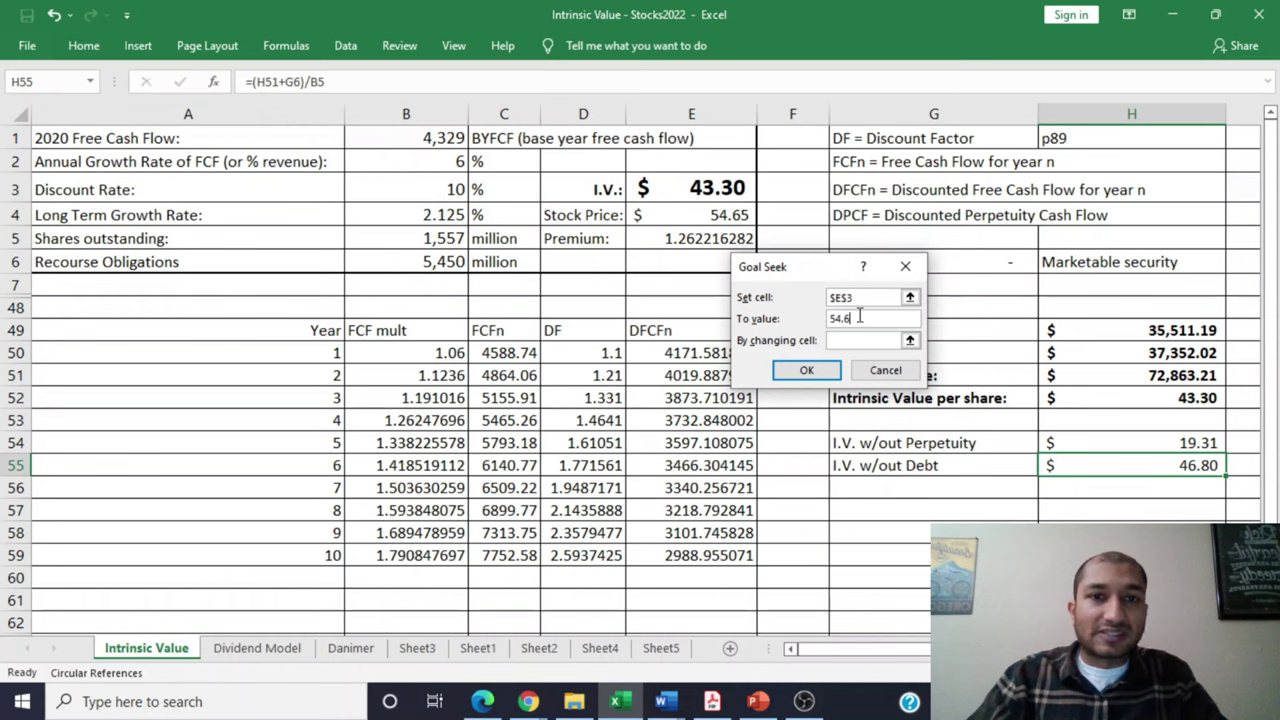
{"action": "left_click", "coordinate": [848, 340]}
{"action": "left_click", "coordinate": [408, 188]}
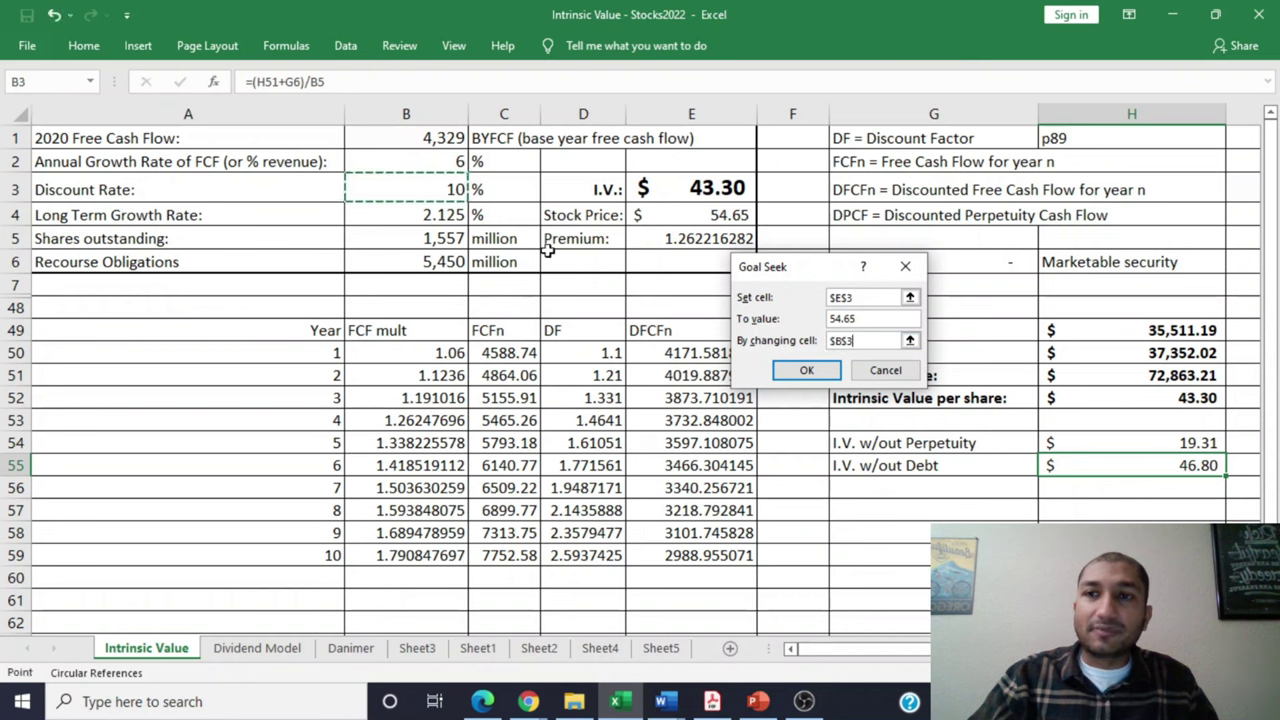
{"action": "left_click", "coordinate": [814, 370]}
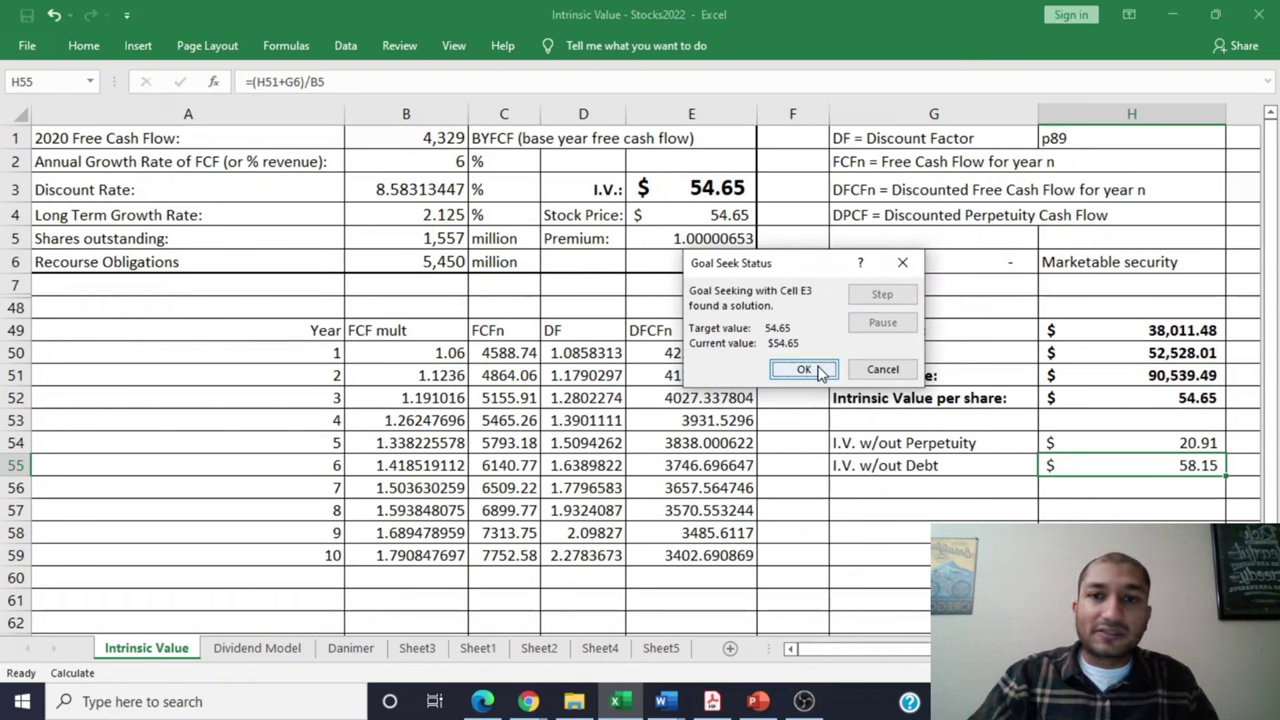
{"action": "left_click", "coordinate": [805, 370]}
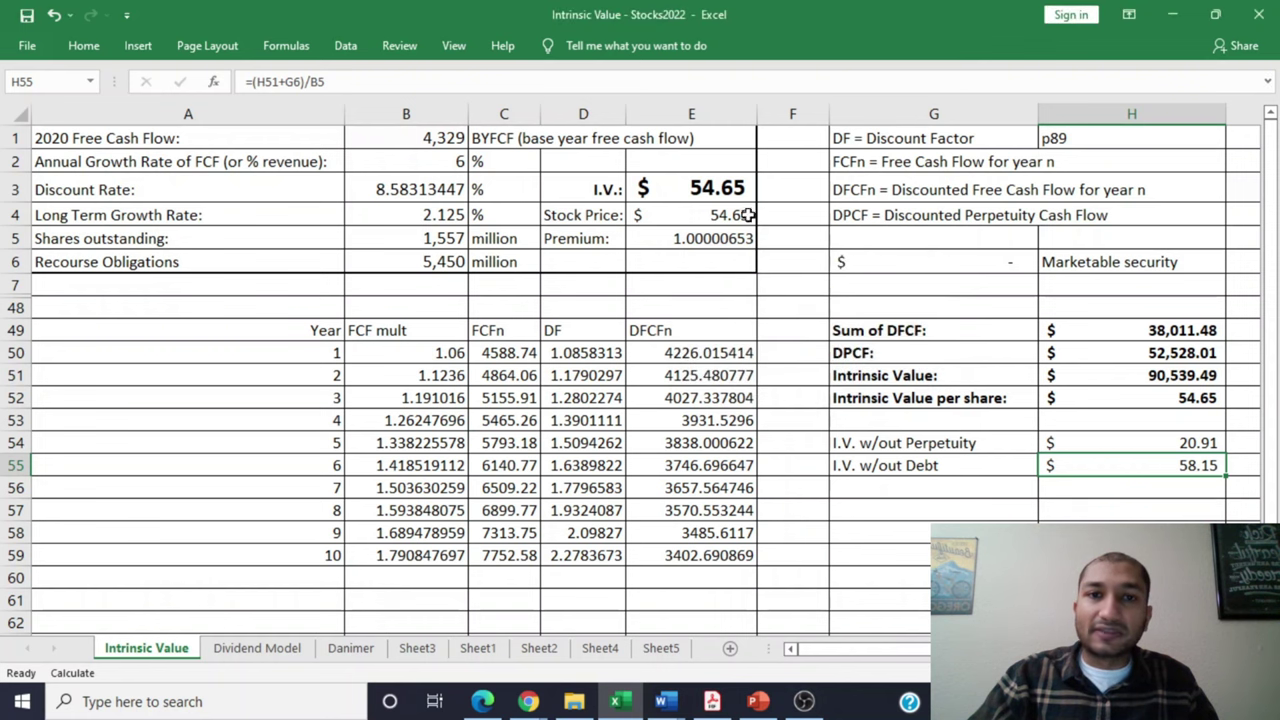